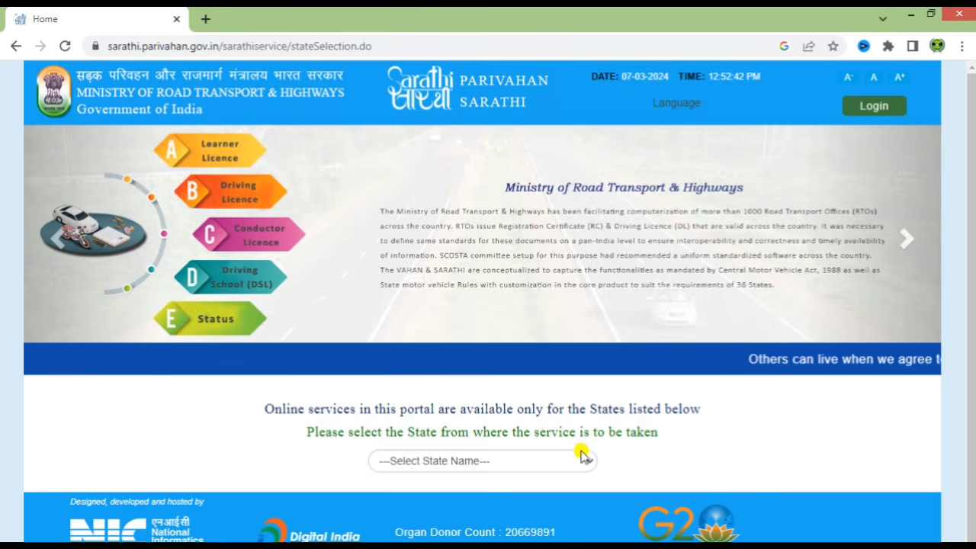
# Choose Tamil Nadu as the state and dismiss the Contactless Licence Services notice
pyautogui.click(533, 461)
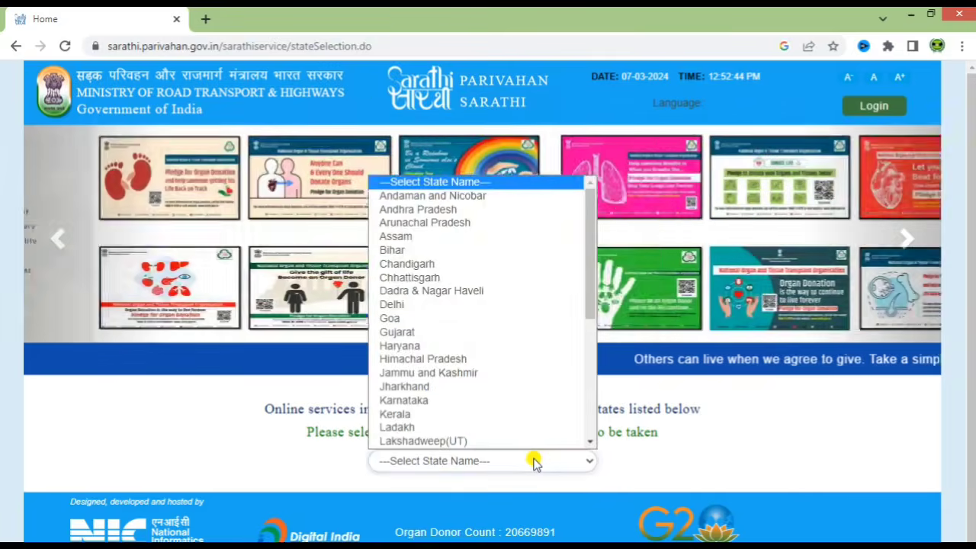
pyautogui.scroll(-5, 518, 366)
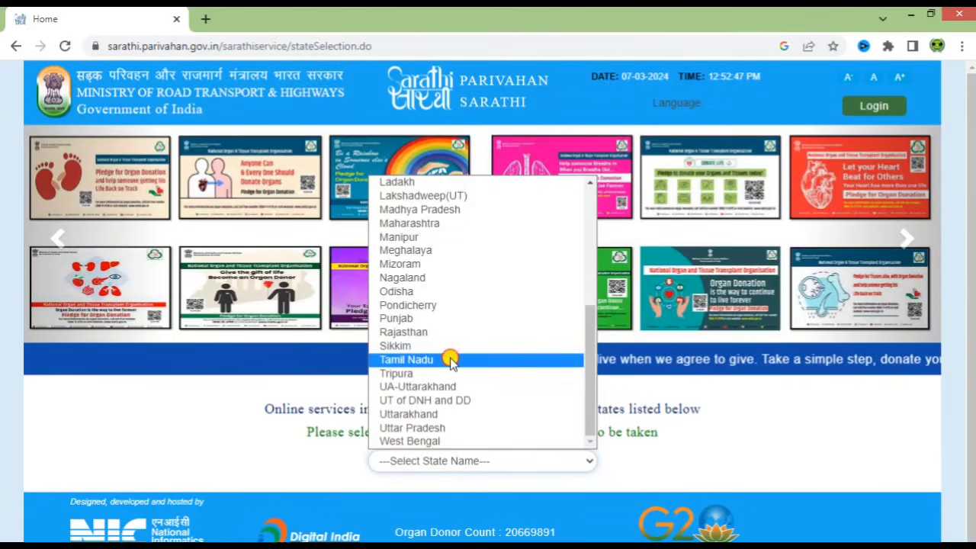
pyautogui.click(450, 360)
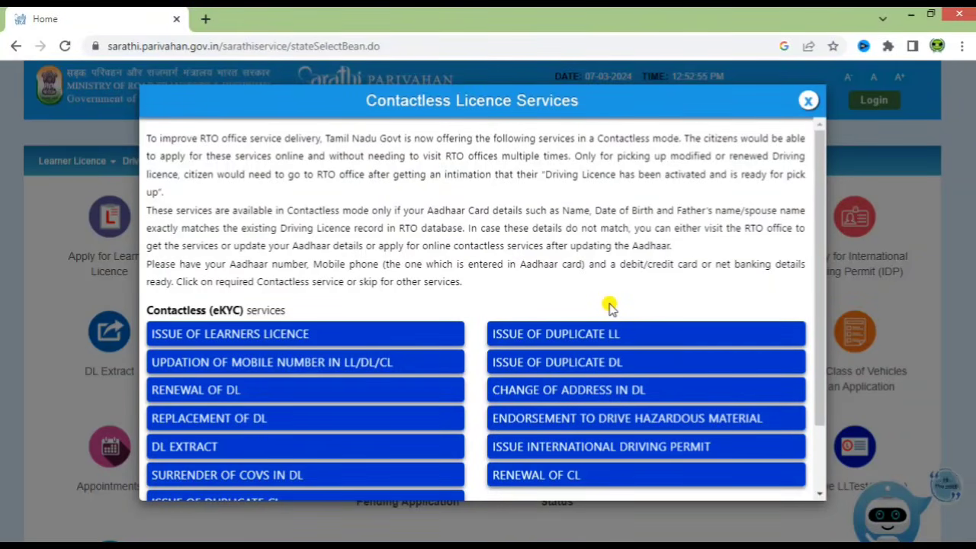
pyautogui.click(808, 101)
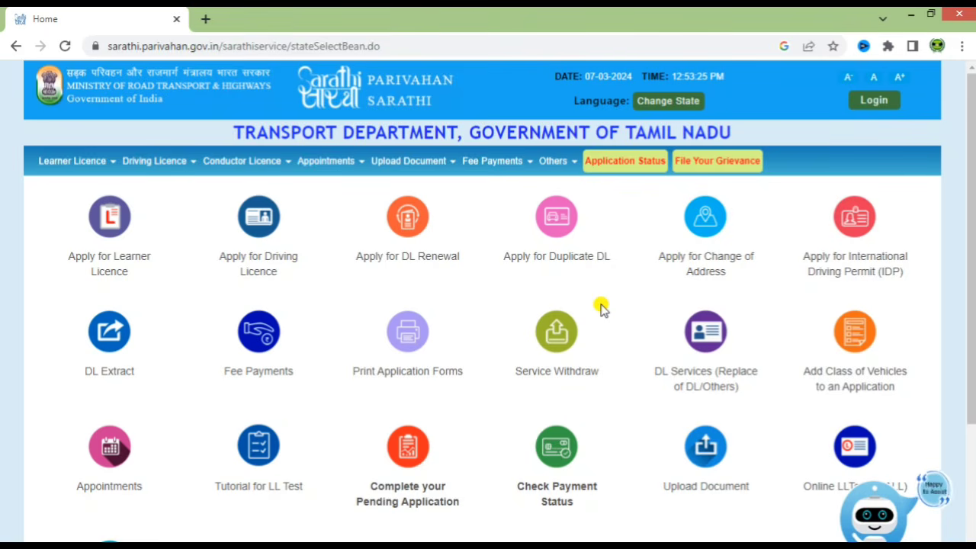
# Start an Apply for Driving Licence application, review the seven stages, and continue to the form
pyautogui.click(248, 239)
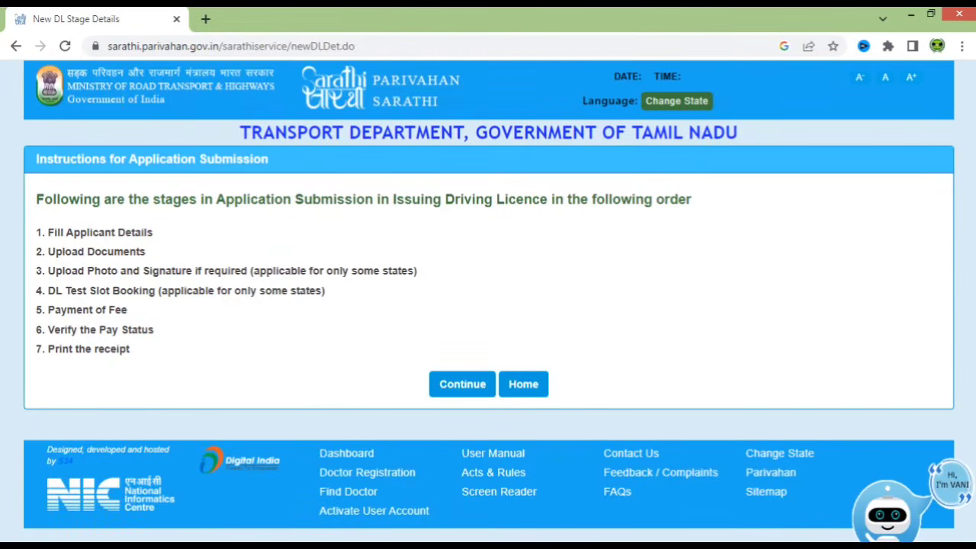
pyautogui.moveTo(42, 233); pyautogui.dragTo(179, 359)
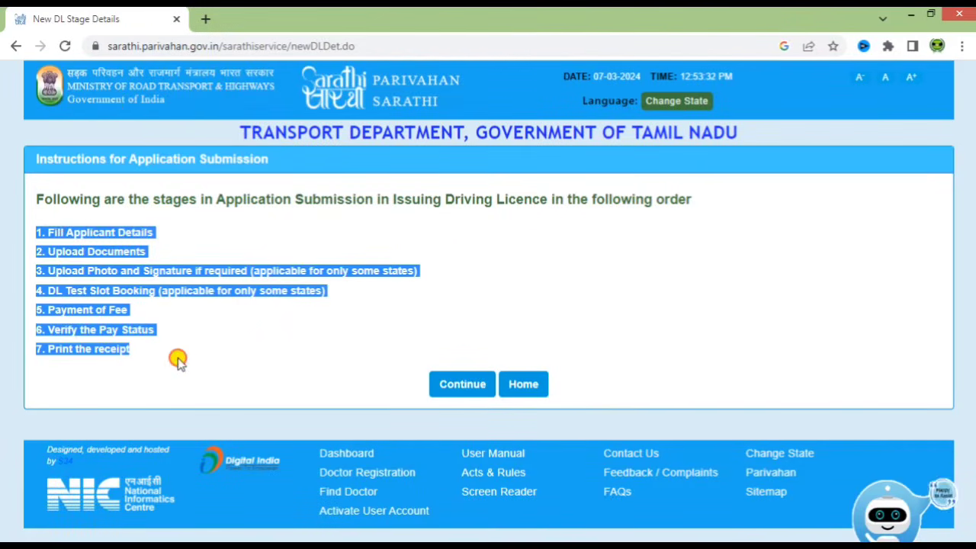
pyautogui.click(227, 364)
pyautogui.click(461, 385)
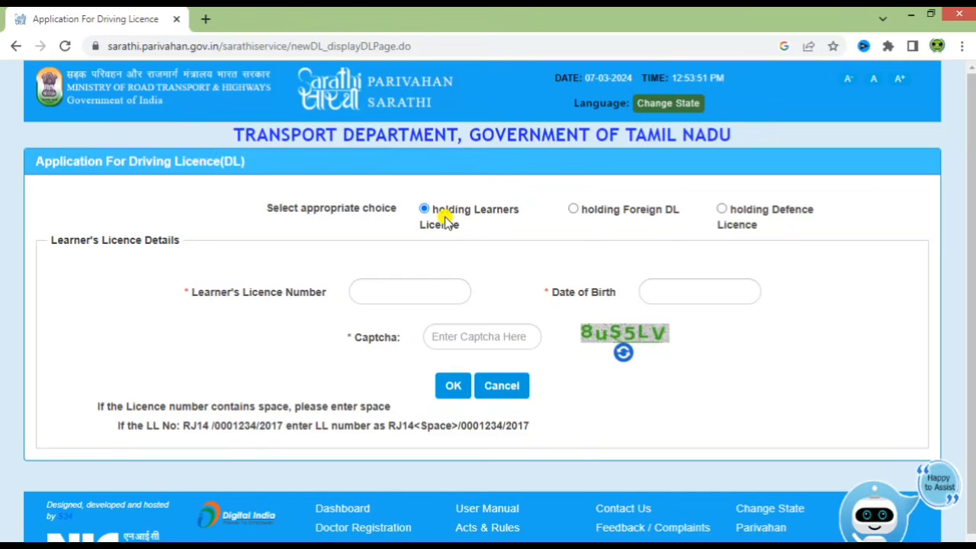
# Enter the learner's licence number in the Learner's Licence Number field
pyautogui.click(399, 288)
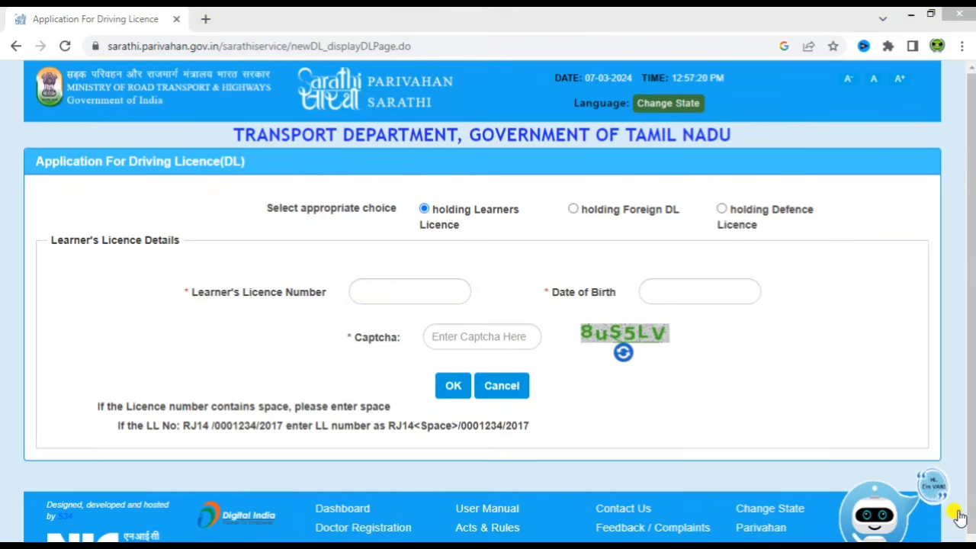
pyautogui.click(393, 287)
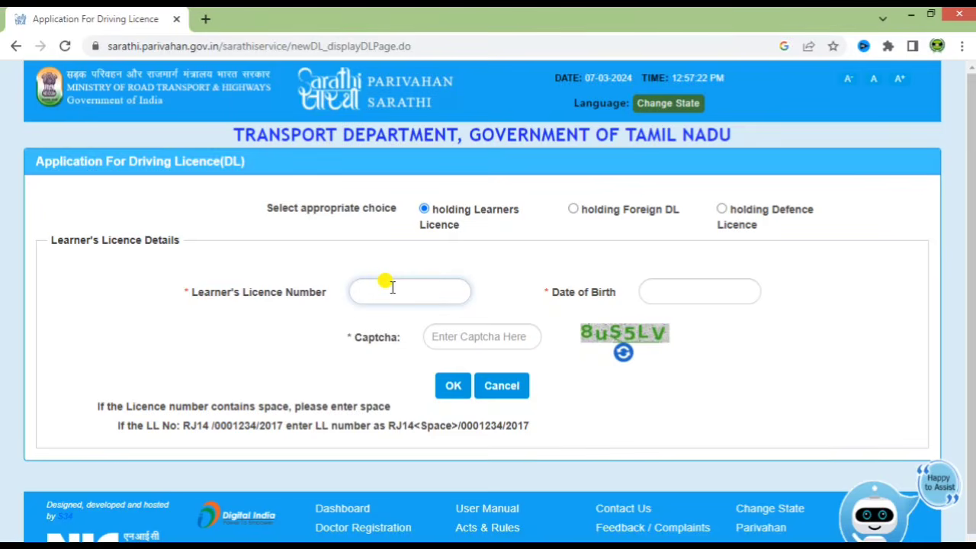
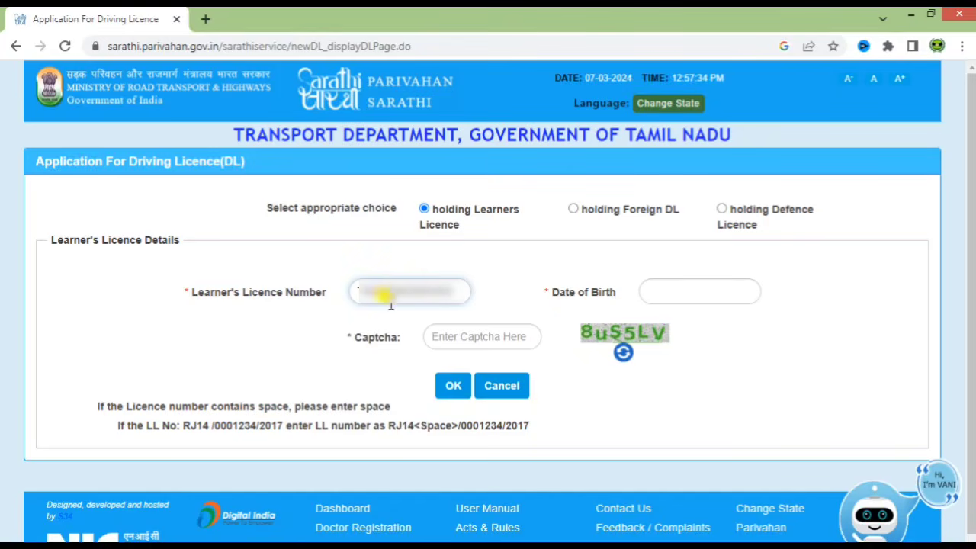
# Set the date of birth to 10 June 1998 and fill in the captcha
pyautogui.click(740, 291)
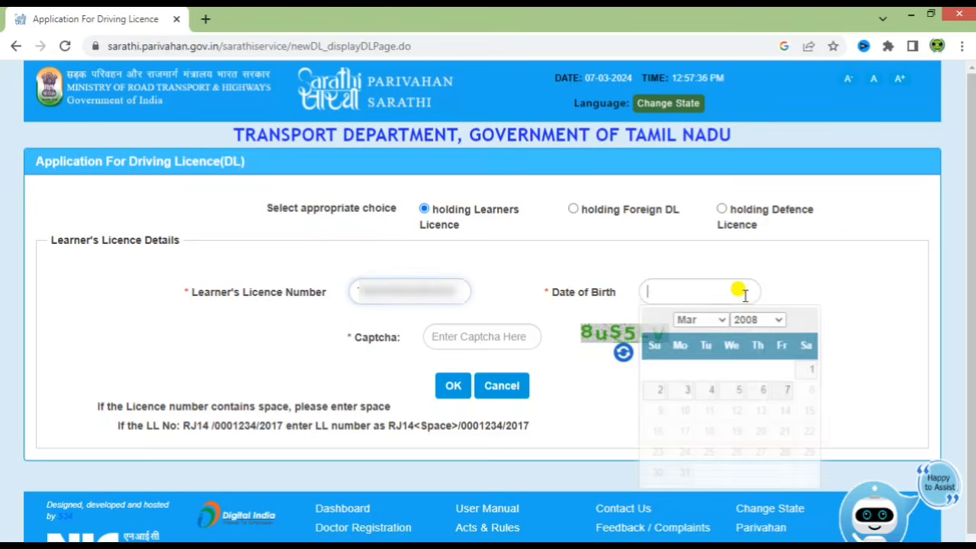
pyautogui.click(748, 320)
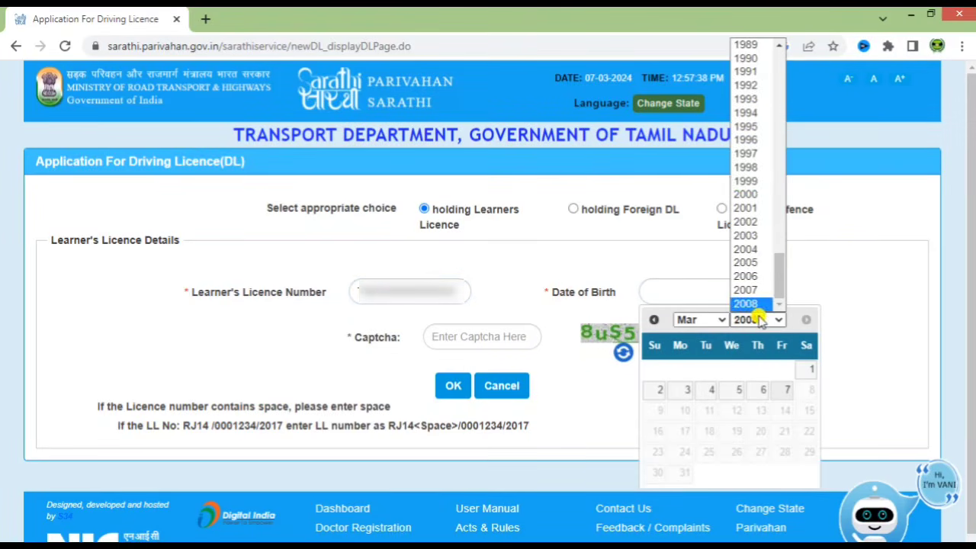
pyautogui.click(755, 180)
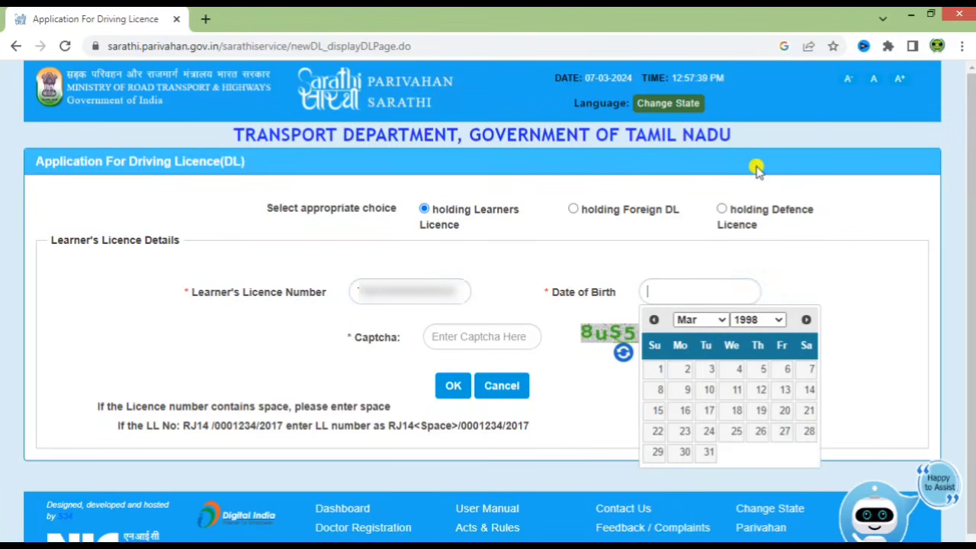
pyautogui.click(699, 320)
pyautogui.click(689, 401)
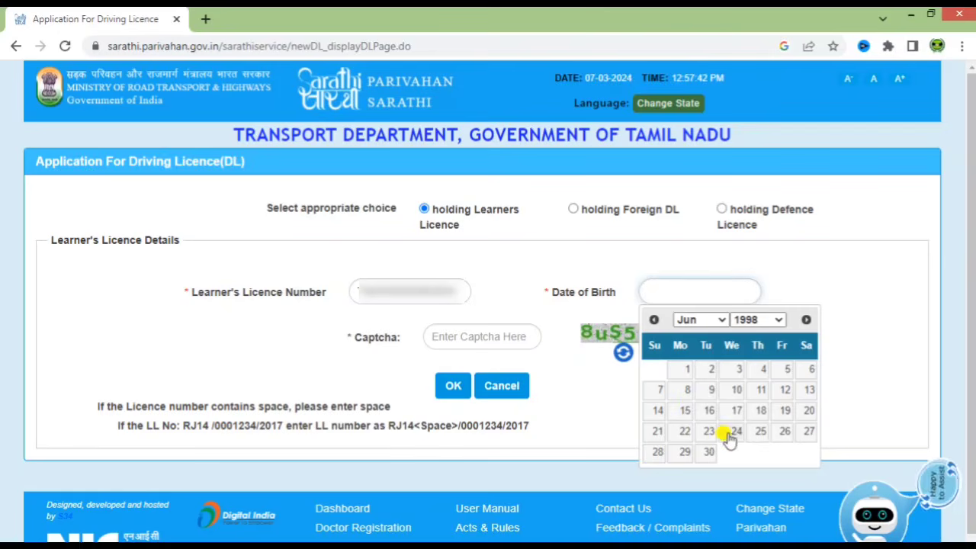
pyautogui.click(738, 391)
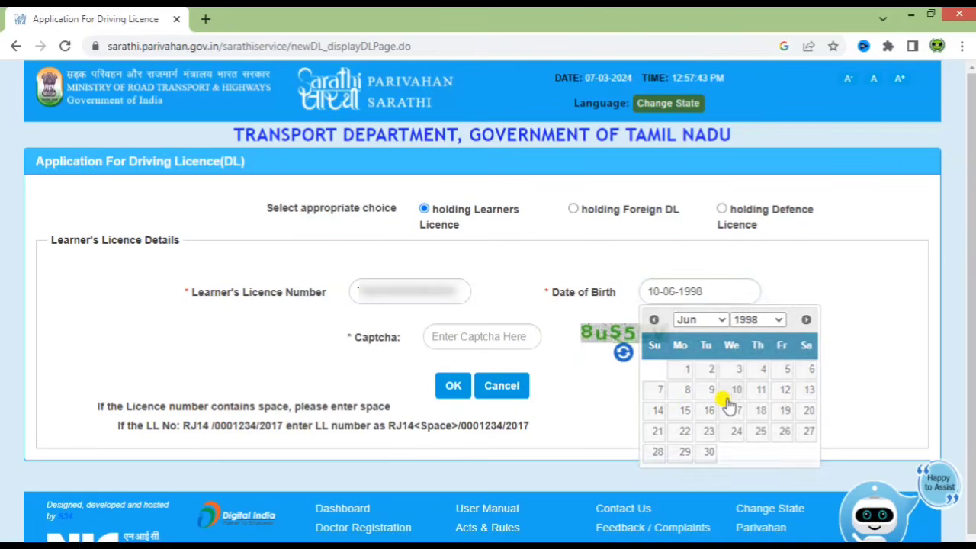
pyautogui.click(485, 340)
pyautogui.write('8')
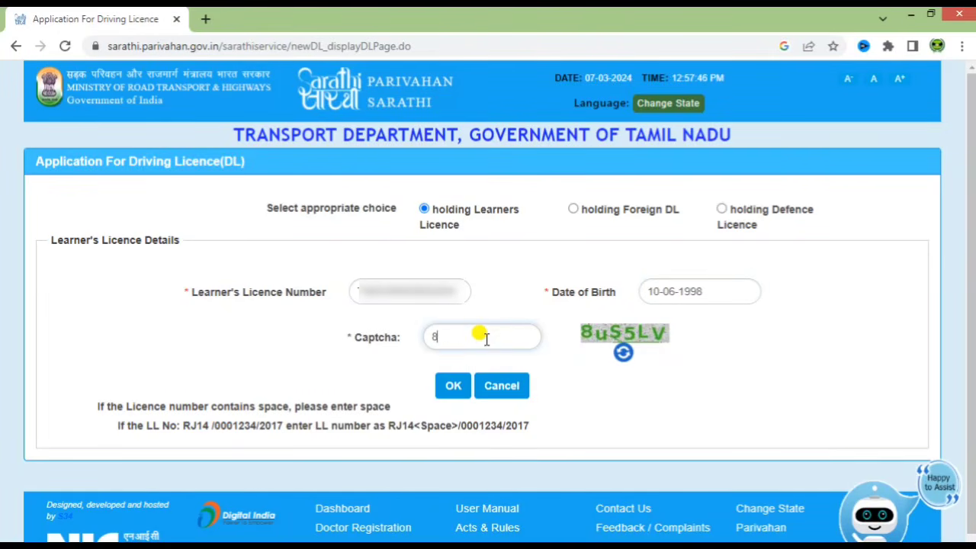
pyautogui.write('u')
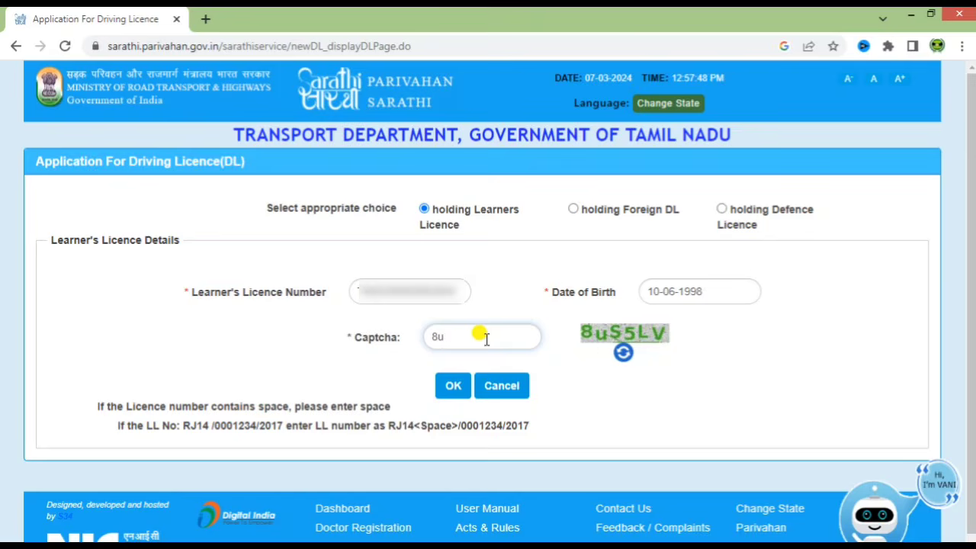
pyautogui.write('S5L')
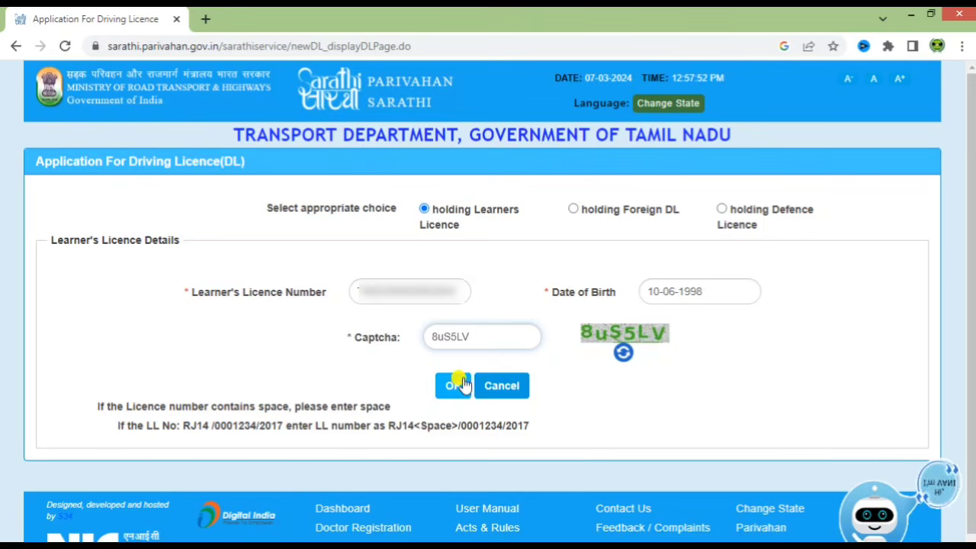
pyautogui.write('V')
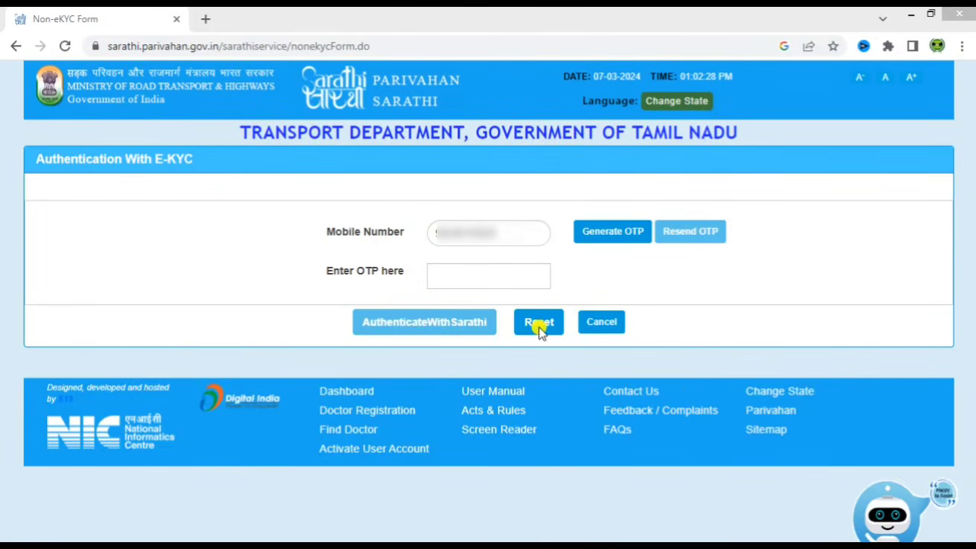
# Generate a mobile OTP, enter the received code, and authenticate with Sarathi
pyautogui.click(621, 238)
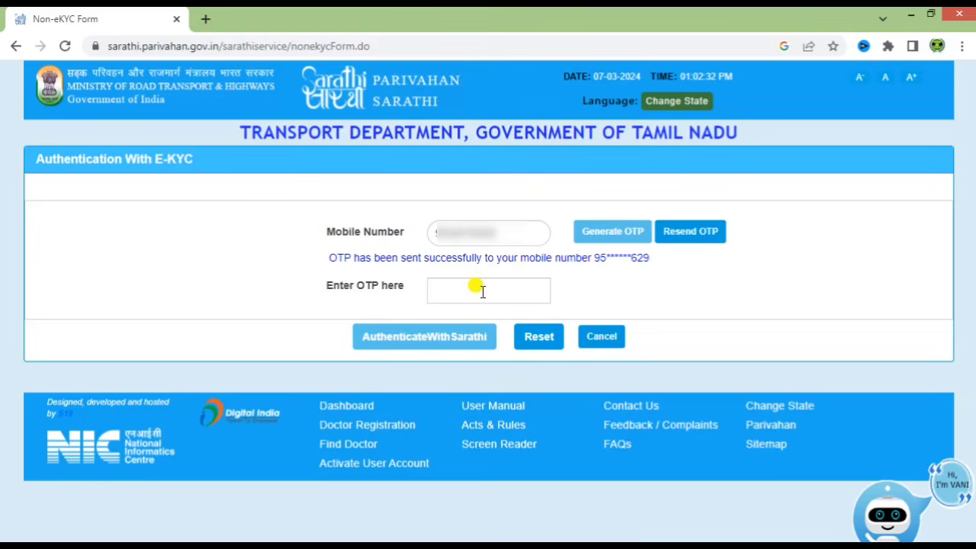
pyautogui.click(465, 545)
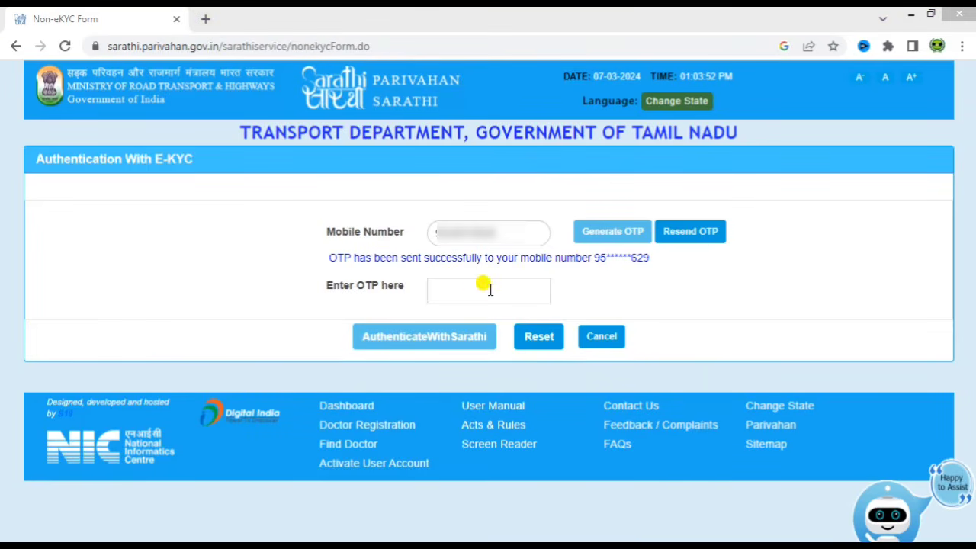
pyautogui.click(438, 286)
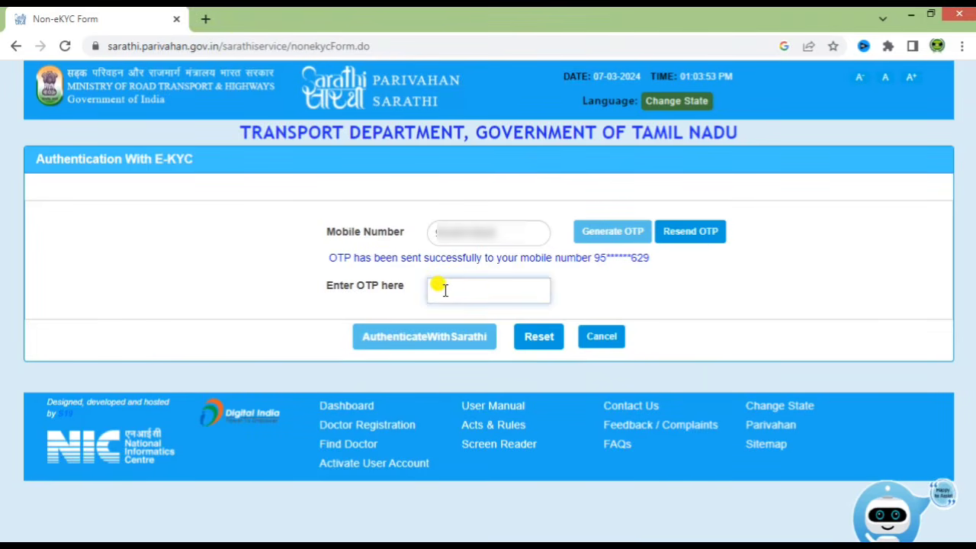
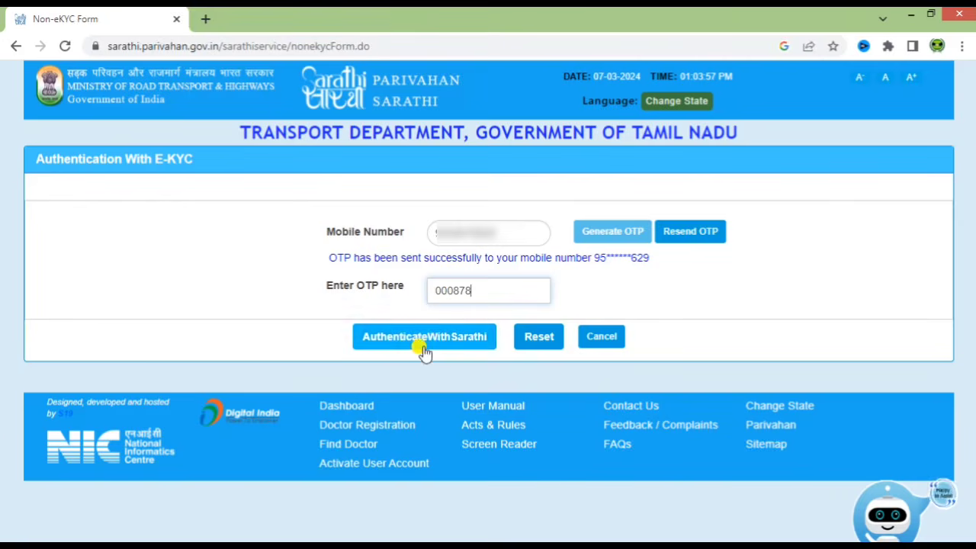
pyautogui.click(441, 341)
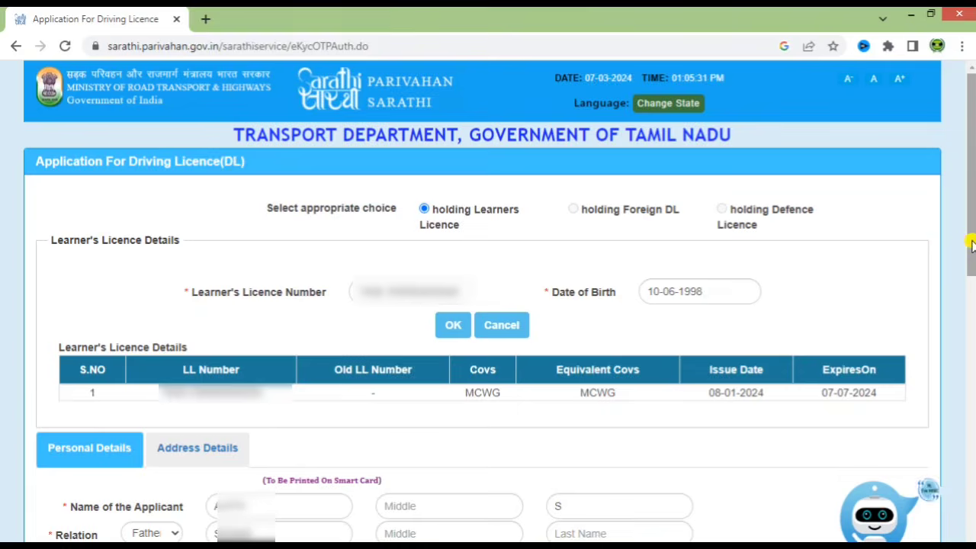
# Copy the present address to the permanent address and scroll to the State, RTO and vehicle class section
pyautogui.moveTo(970, 239); pyautogui.dragTo(972, 391)
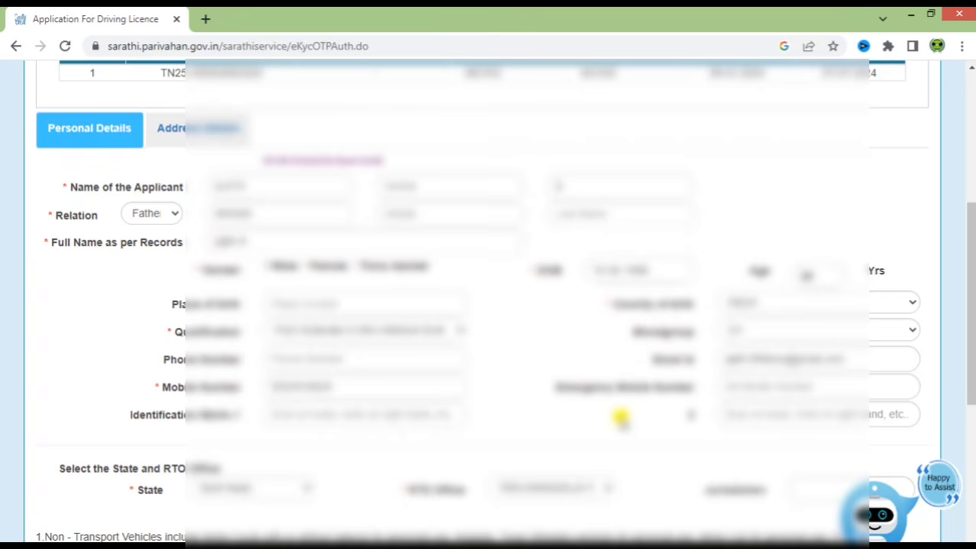
pyautogui.scroll(-2, 619, 417)
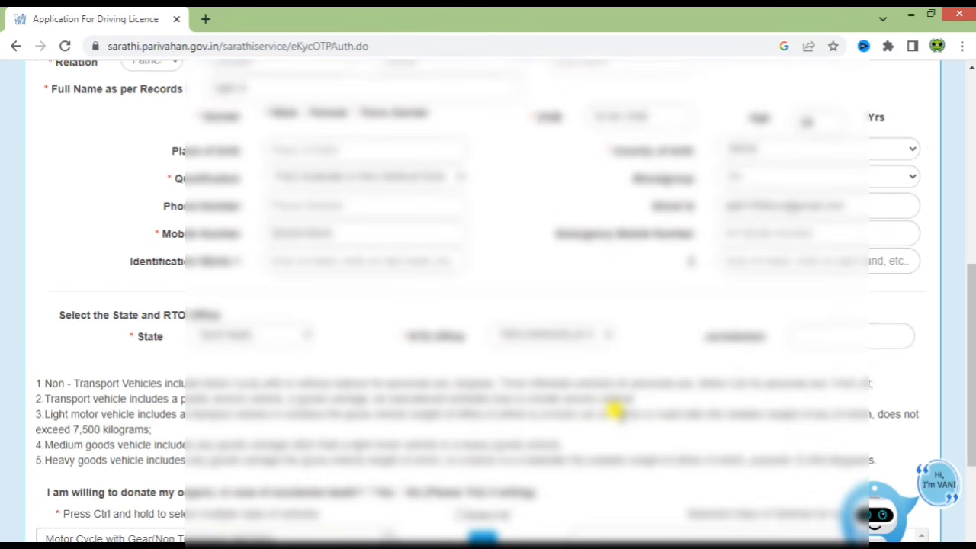
pyautogui.scroll(3, 614, 411)
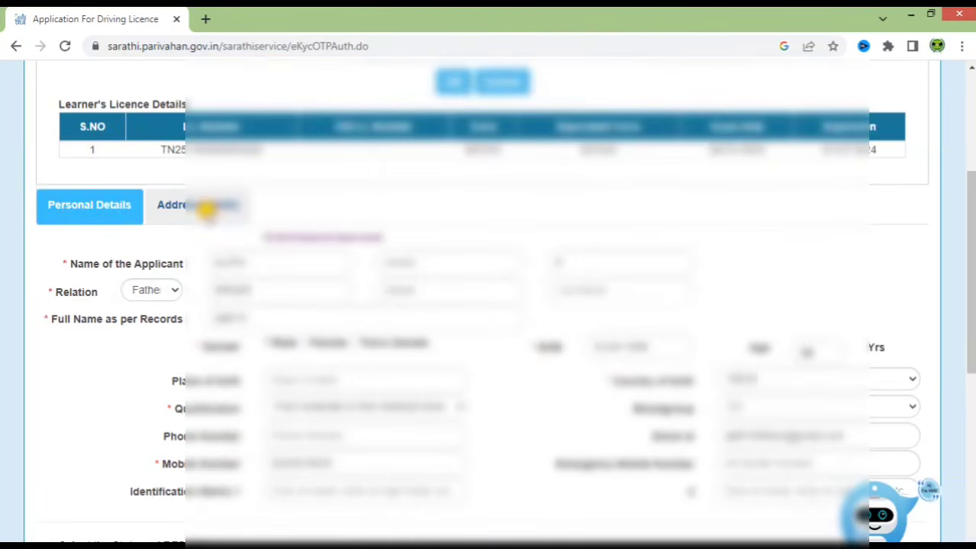
pyautogui.click(207, 206)
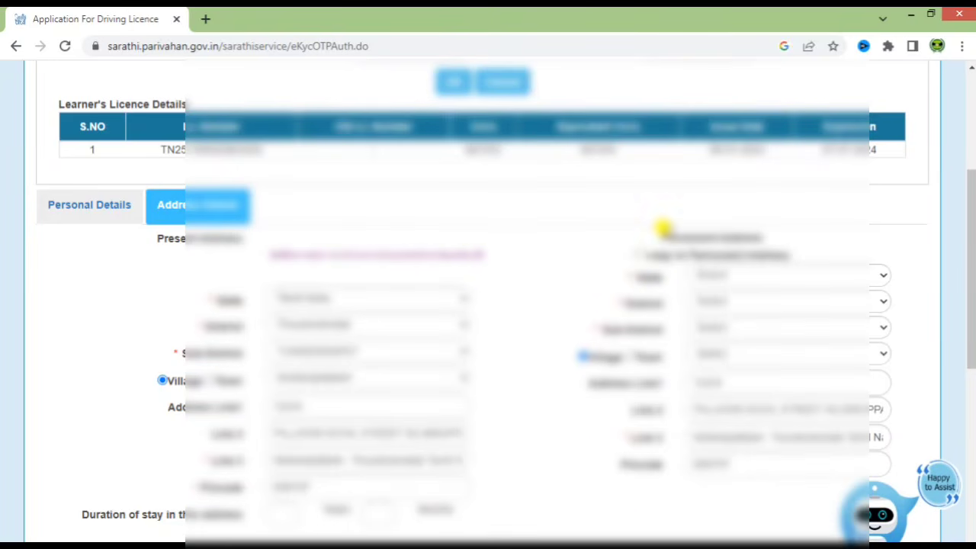
pyautogui.click(639, 254)
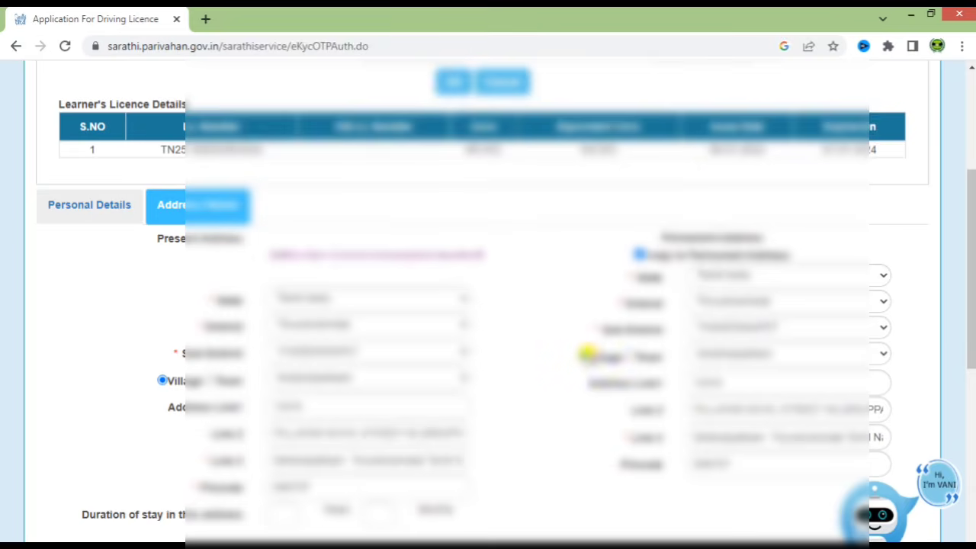
pyautogui.scroll(-5, 506, 381)
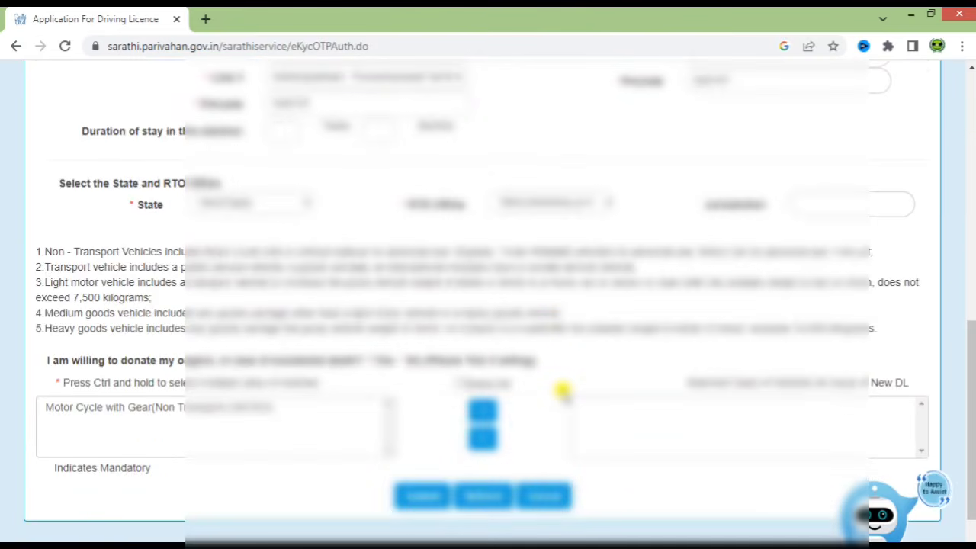
pyautogui.scroll(-1, 562, 391)
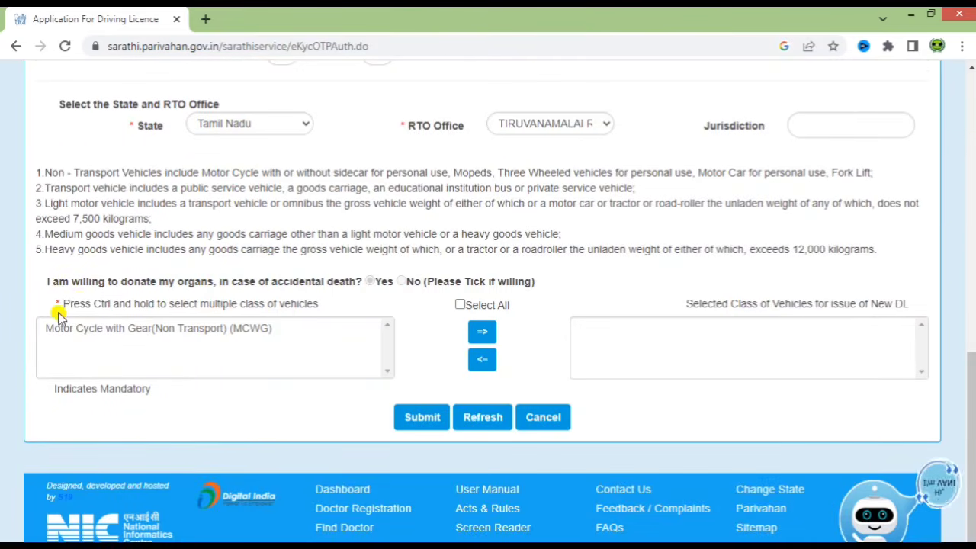
# Add MCWG (Motor Cycle with Gear) to the selected vehicle classes and submit the application
pyautogui.click(174, 329)
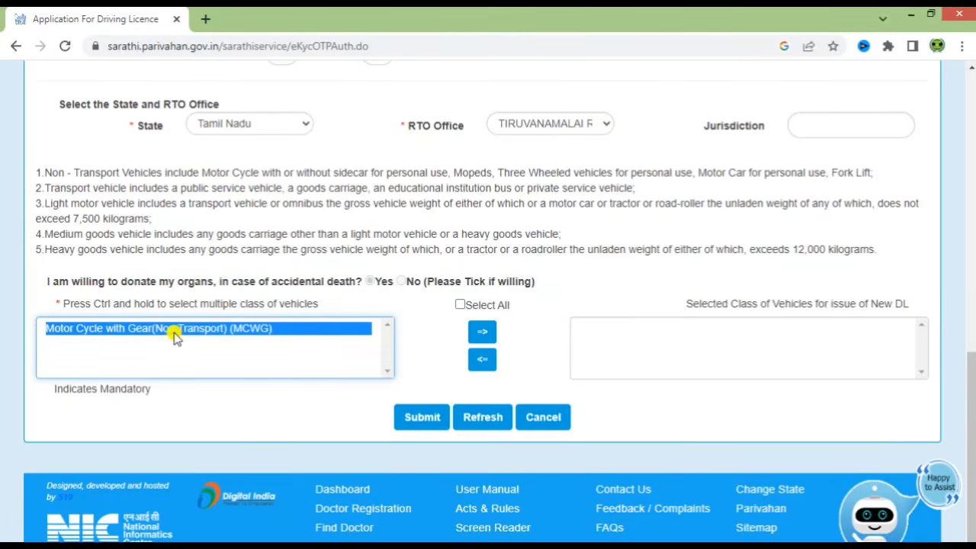
pyautogui.click(494, 334)
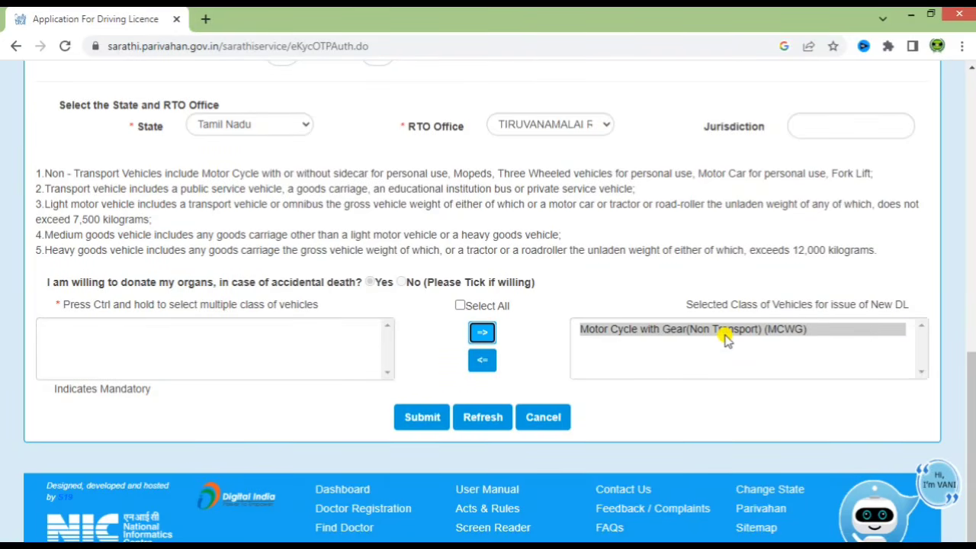
pyautogui.click(424, 417)
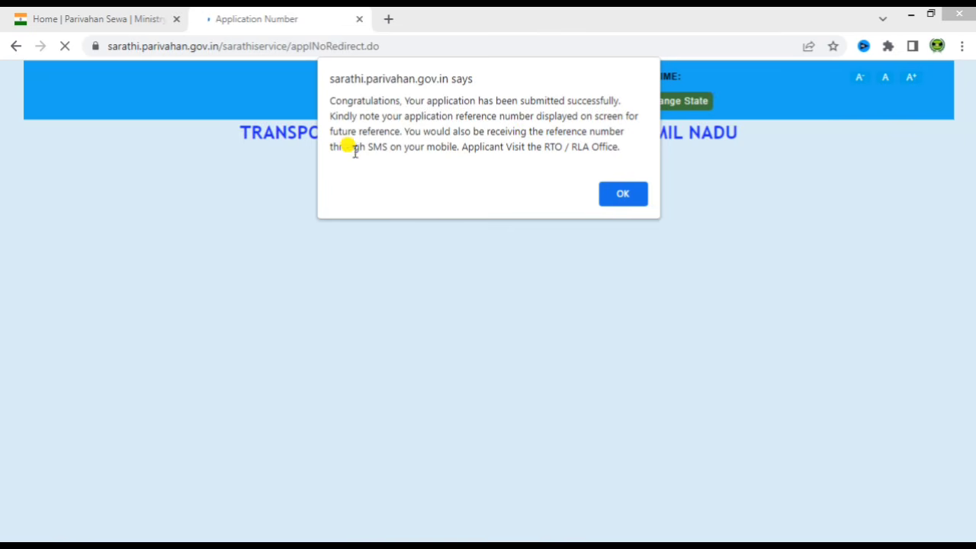
# Dismiss the success alert and open the pre-filled Form 2 application PDF from the reference slip
pyautogui.click(619, 195)
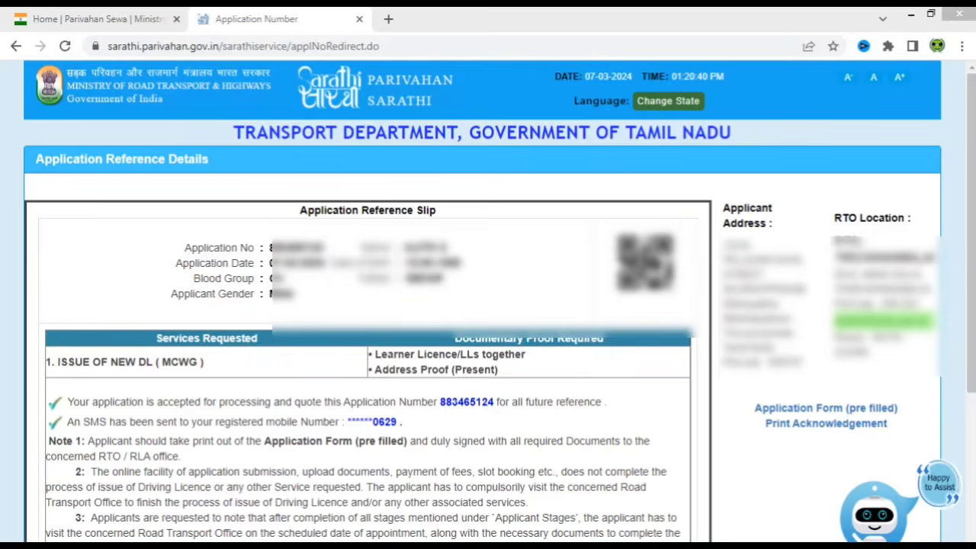
pyautogui.scroll(-1, 488, 302)
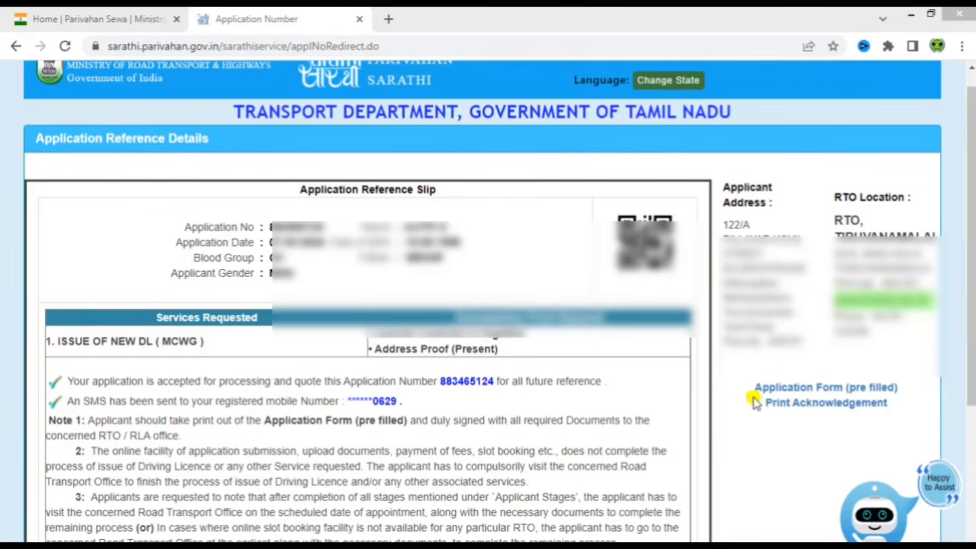
pyautogui.click(841, 396)
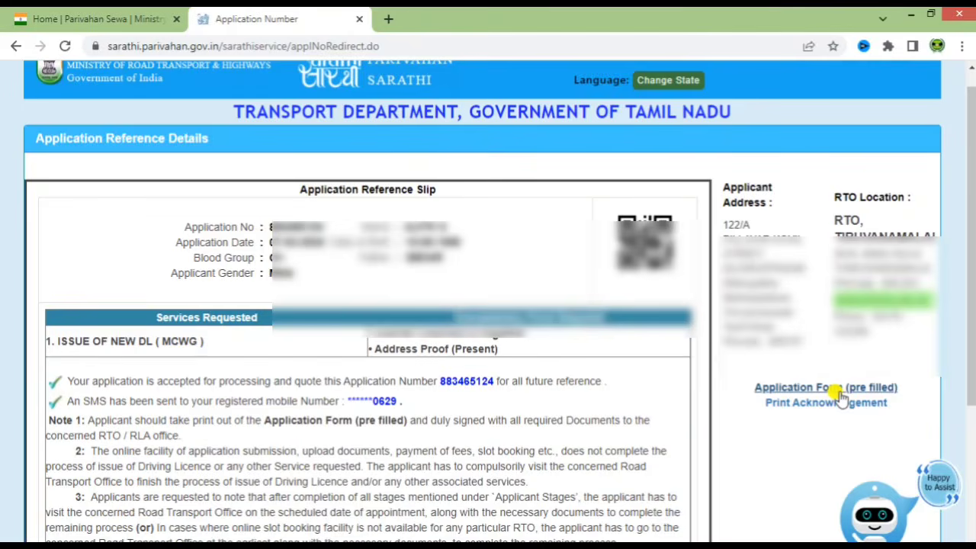
pyautogui.click(837, 392)
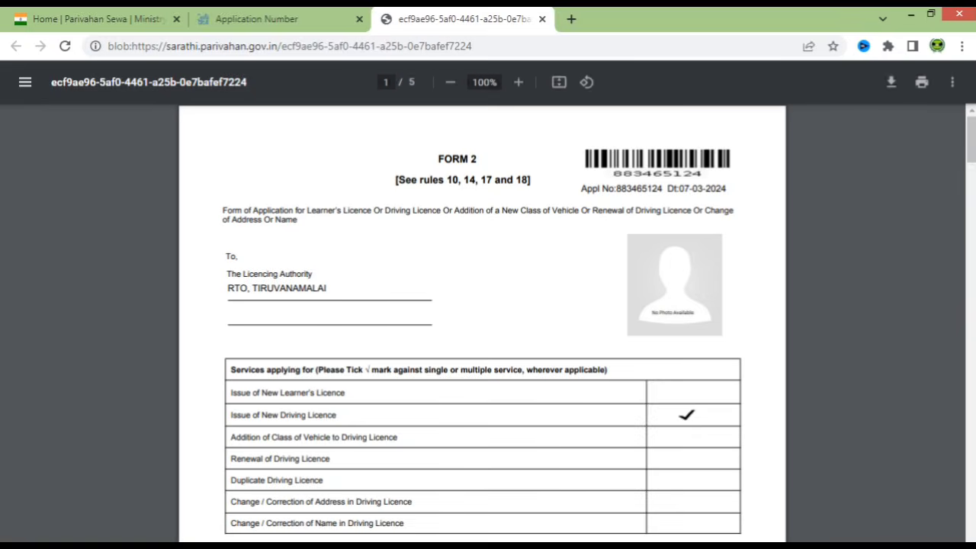
pyautogui.middleClick(488, 275)
pyautogui.click(488, 274)
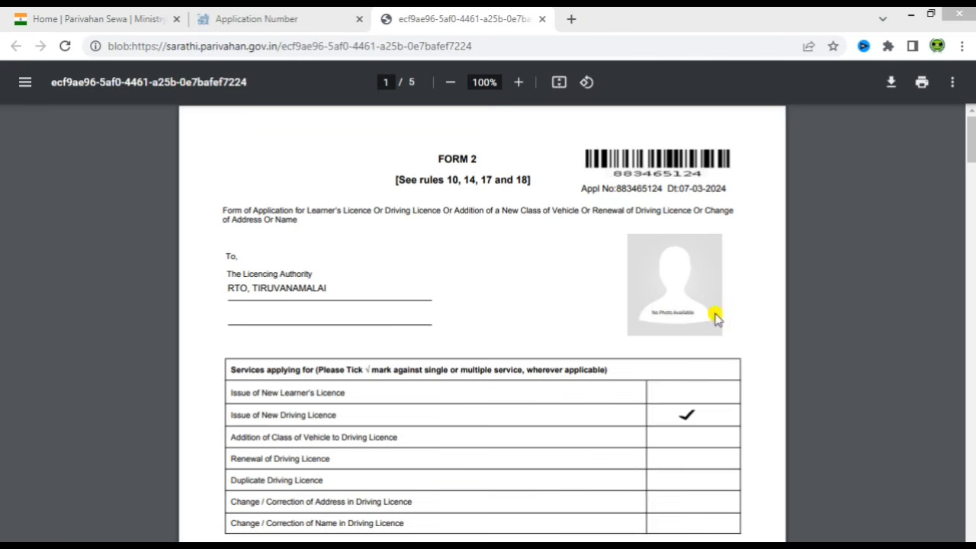
pyautogui.scroll(-8, 884, 313)
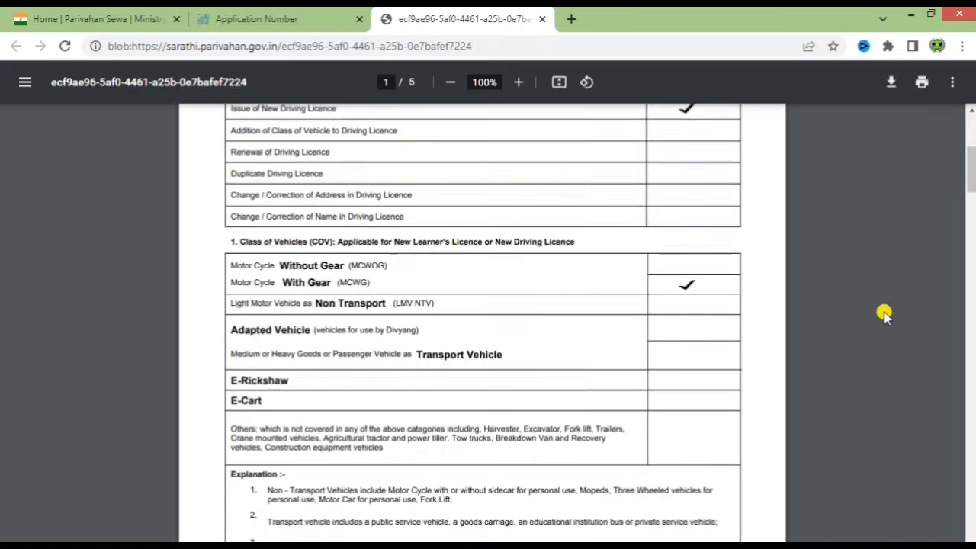
pyautogui.scroll(-5, 884, 314)
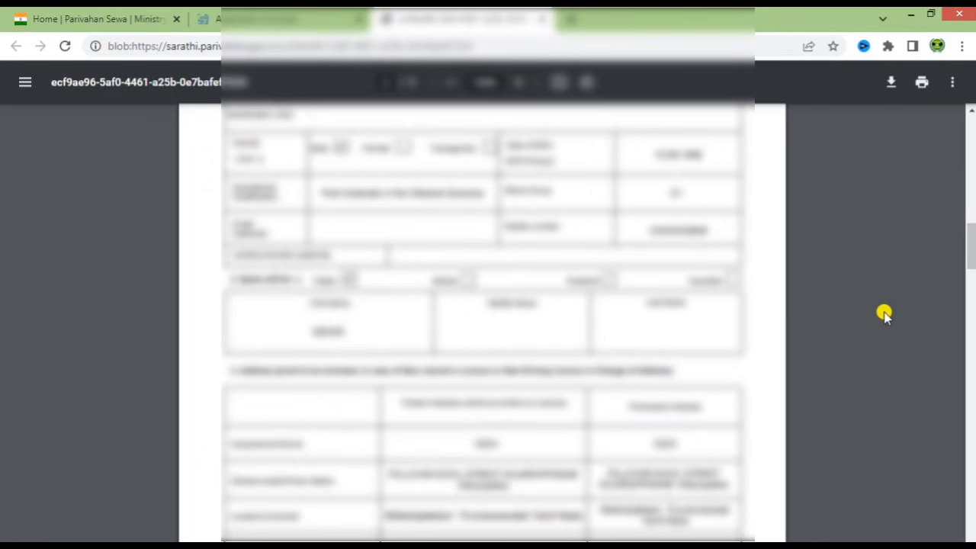
pyautogui.scroll(-12, 884, 312)
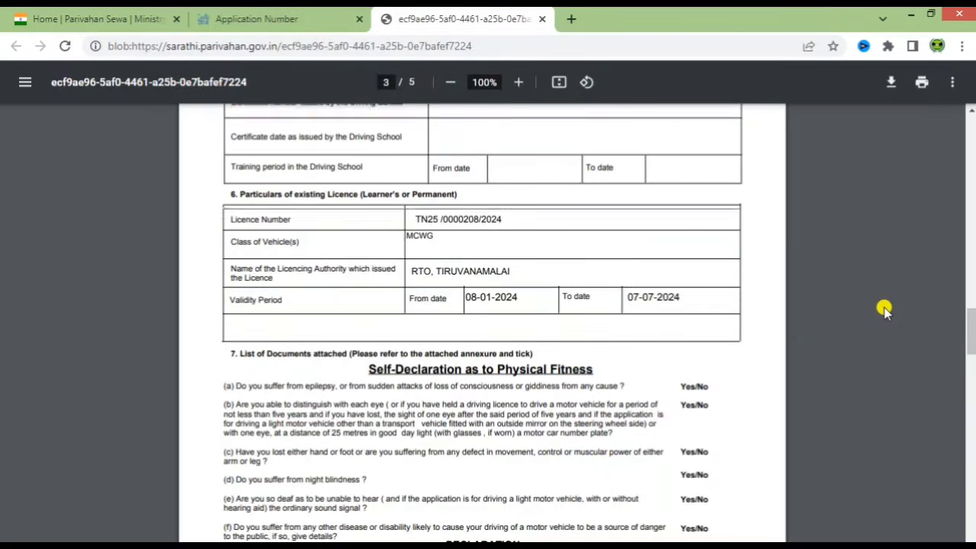
pyautogui.scroll(3, 885, 309)
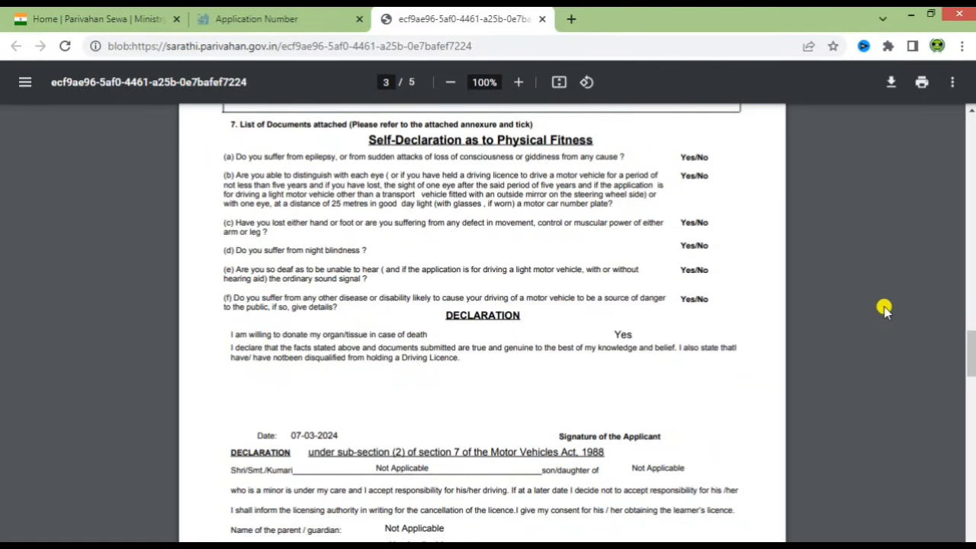
pyautogui.moveTo(363, 141); pyautogui.dragTo(719, 307)
pyautogui.click(804, 331)
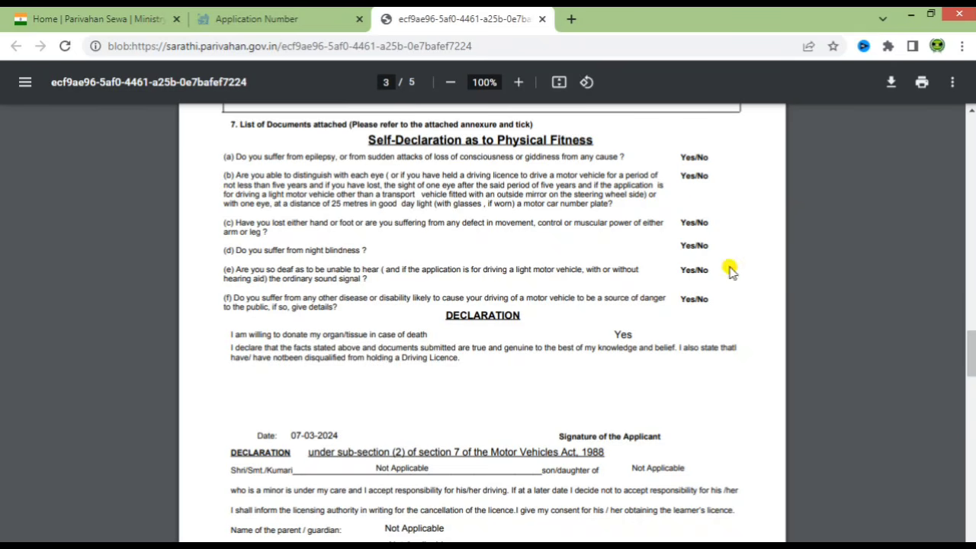
pyautogui.scroll(-4, 847, 318)
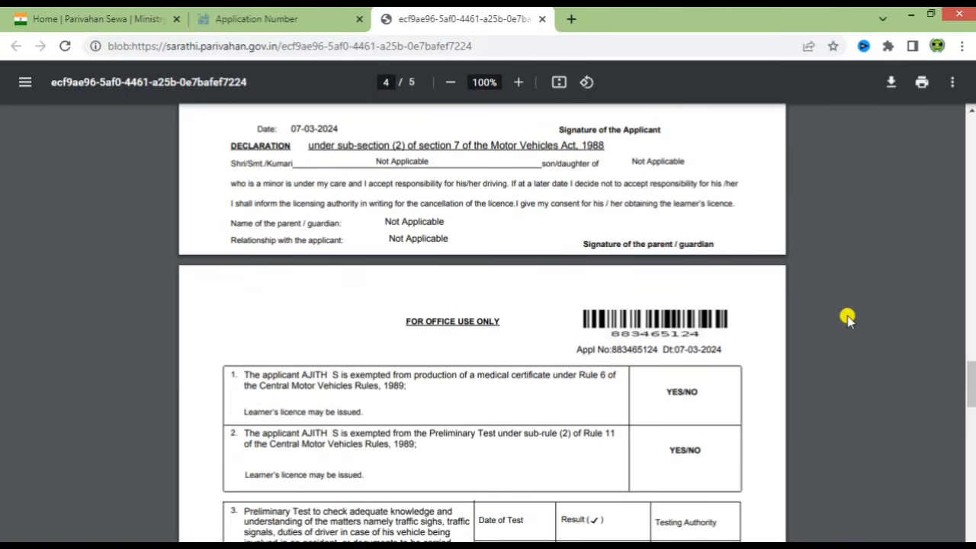
pyautogui.scroll(-4, 848, 319)
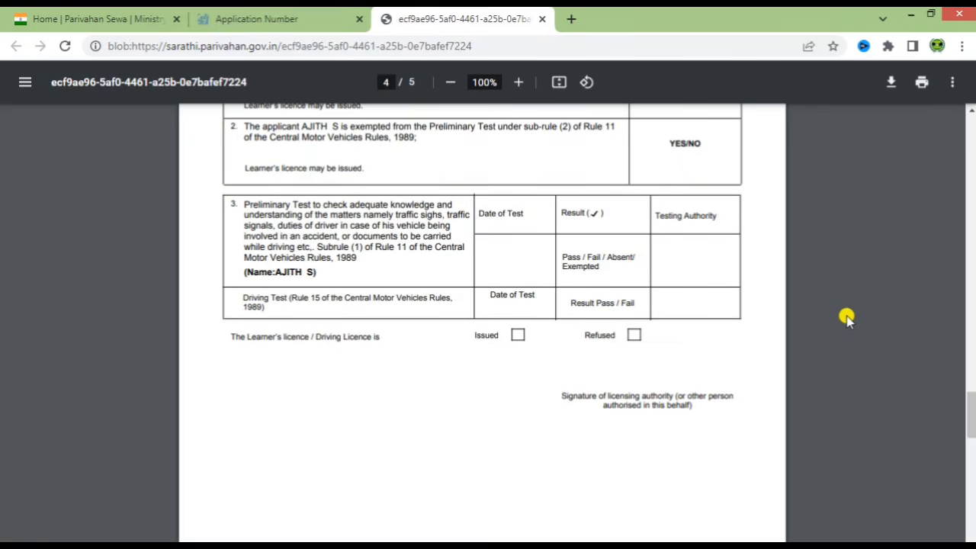
pyautogui.scroll(-4, 847, 319)
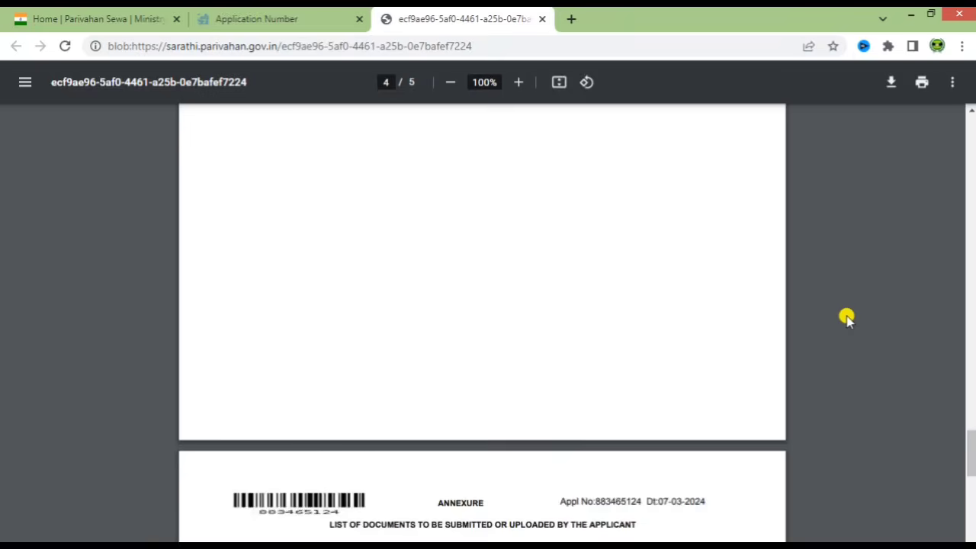
pyautogui.scroll(-4, 848, 319)
pyautogui.scroll(-4, 847, 319)
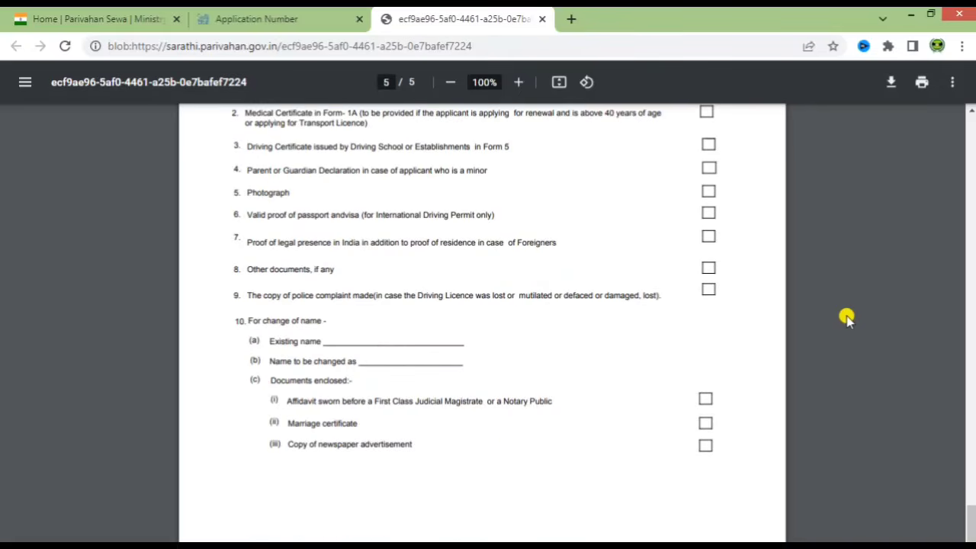
pyautogui.scroll(6, 847, 319)
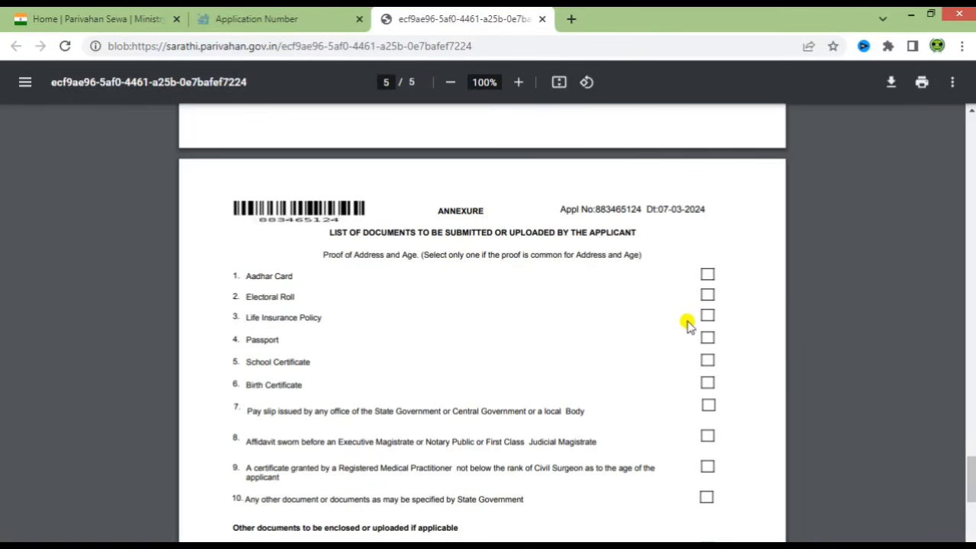
pyautogui.scroll(11, 688, 324)
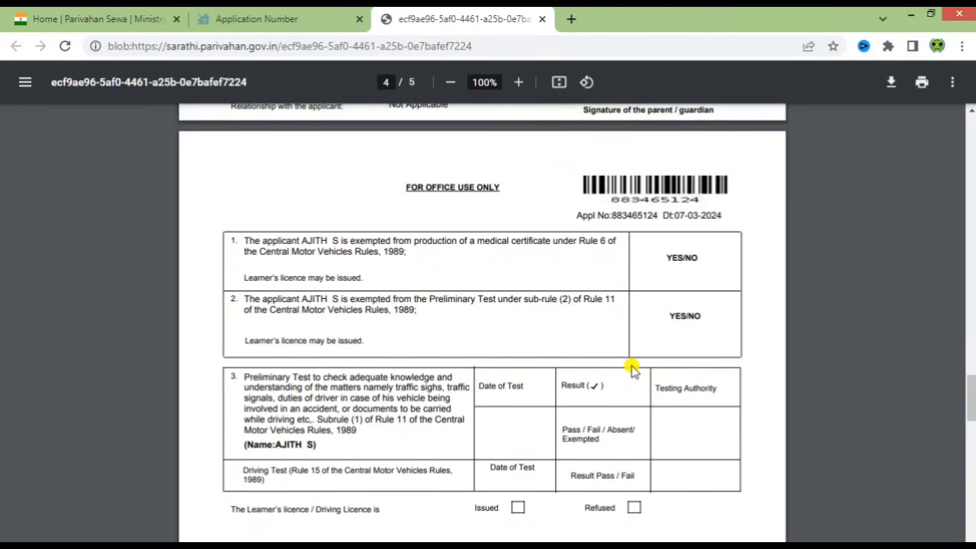
pyautogui.scroll(1, 631, 365)
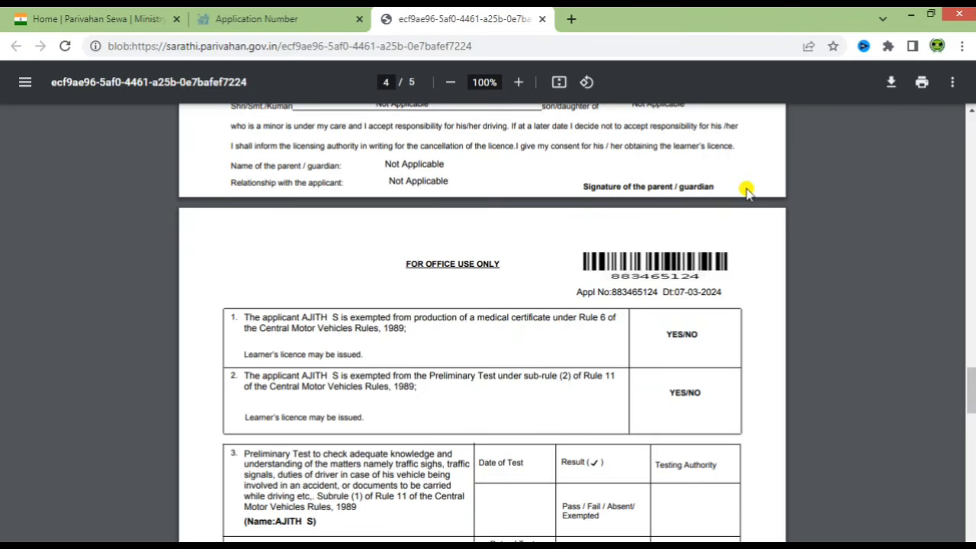
# Return to the Application Reference Slip, preview the acknowledgement printout, then close the preview
pyautogui.click(283, 19)
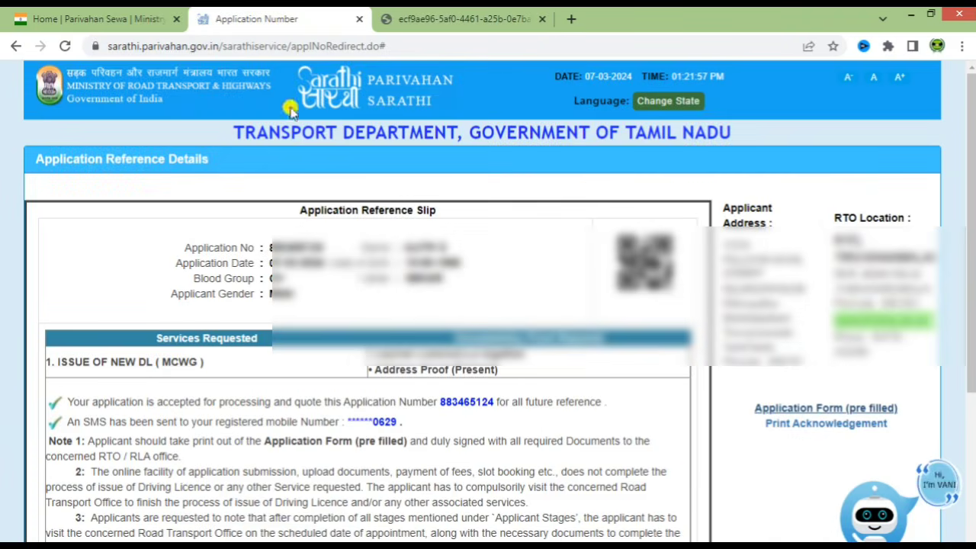
pyautogui.click(807, 426)
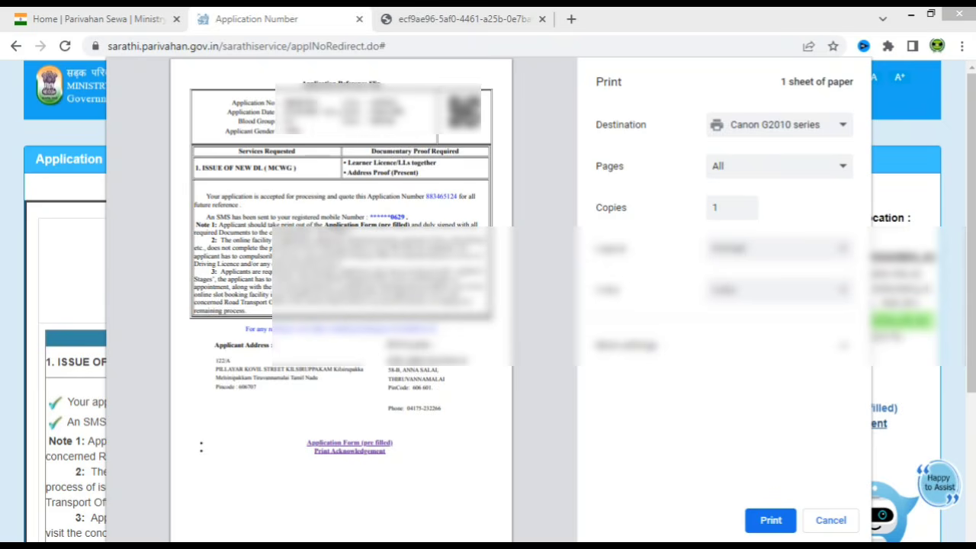
pyautogui.press('Escape')
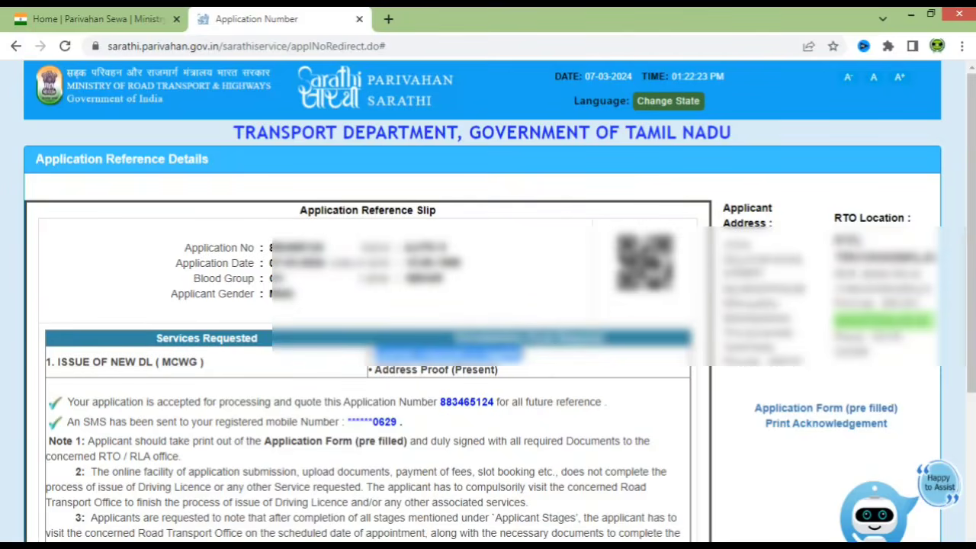
pyautogui.scroll(-3, 488, 305)
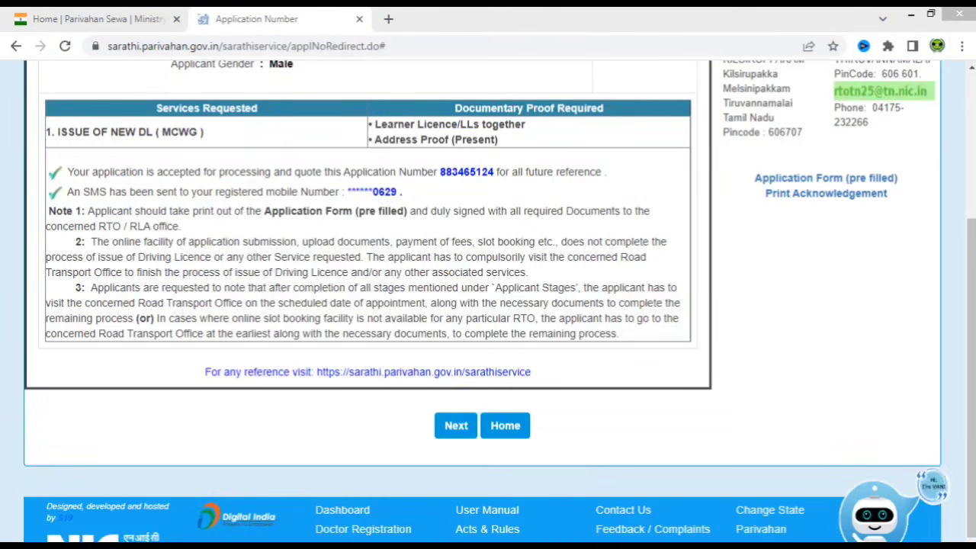
# Continue to Application Status, re-enter the captcha, and submit the status lookup
pyautogui.click(454, 426)
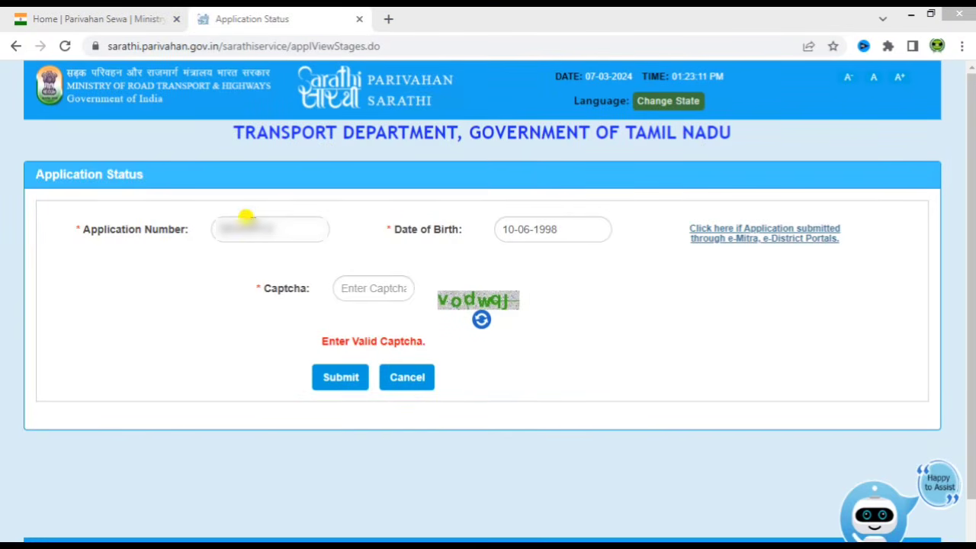
pyautogui.click(375, 286)
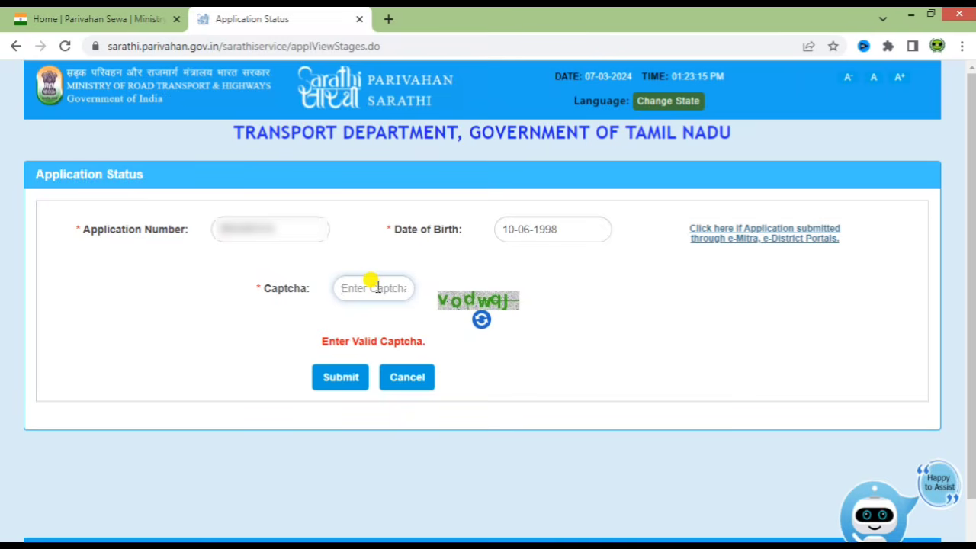
pyautogui.write('vo')
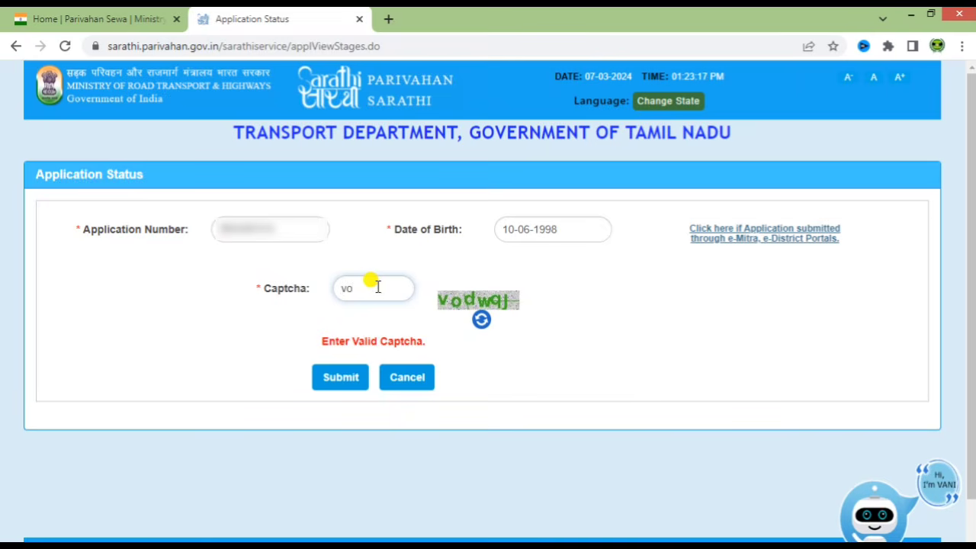
pyautogui.write('d')
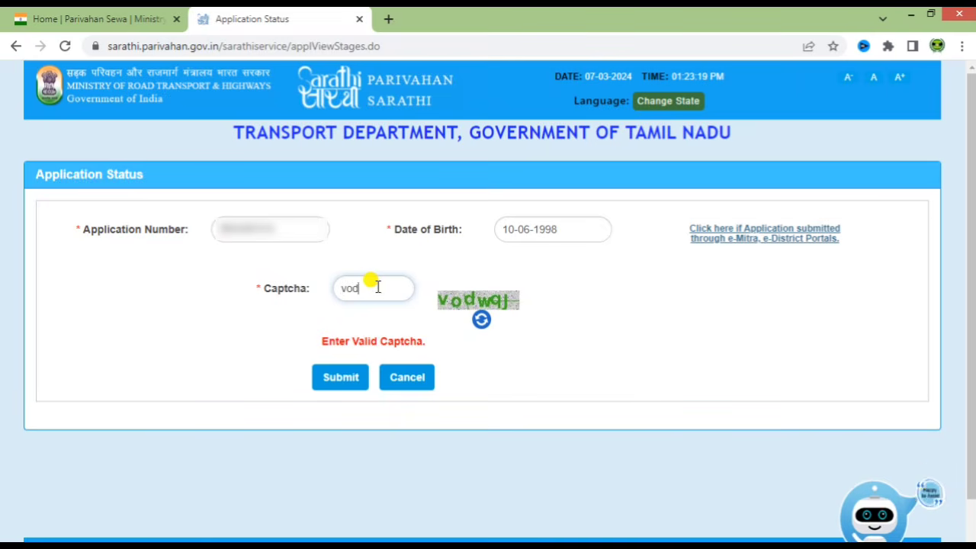
pyautogui.write('wq')
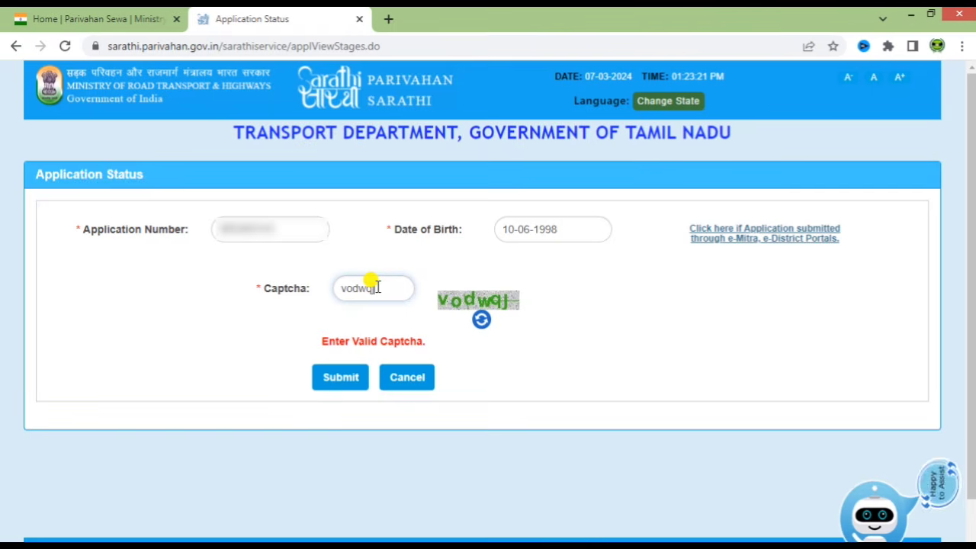
pyautogui.write('j')
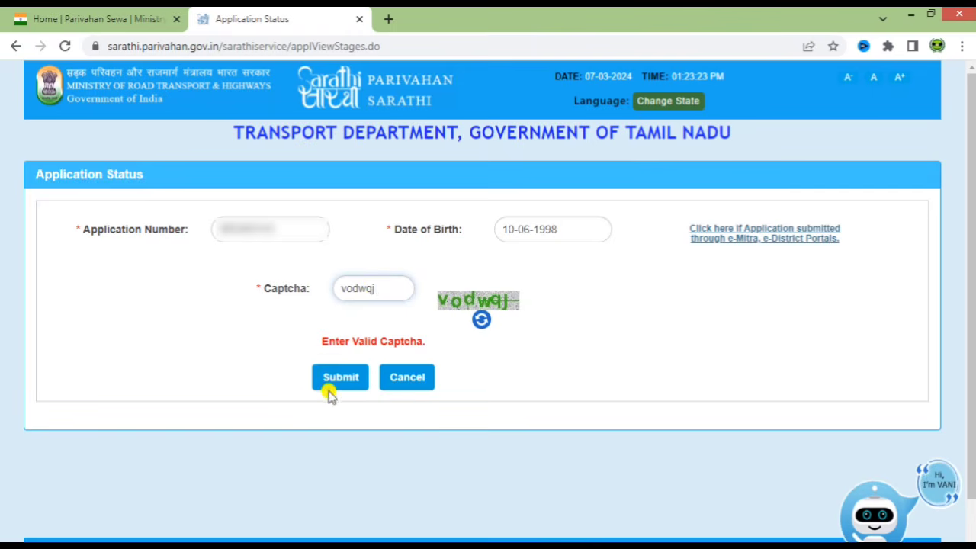
pyautogui.click(340, 377)
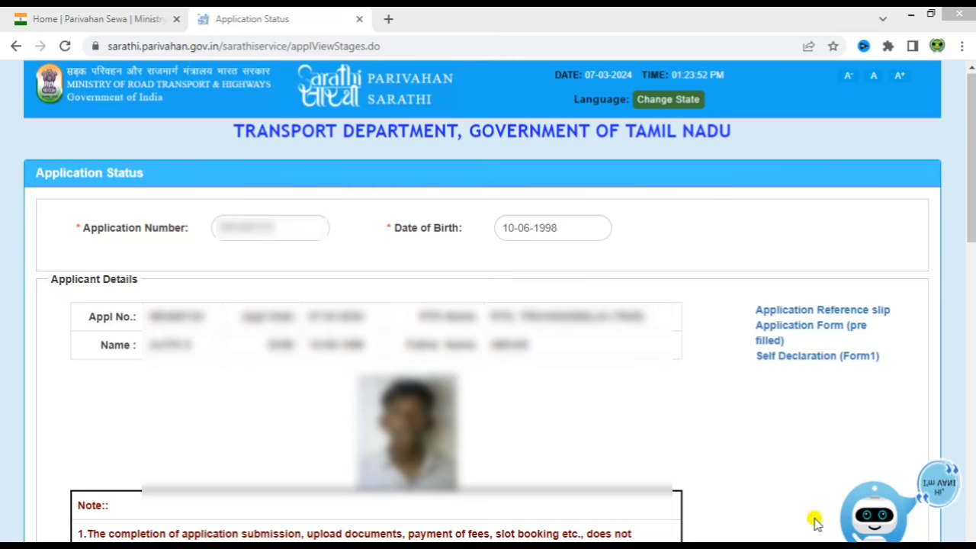
# Open the Self Declaration (Form1) PDF and scroll through its six Yes/No fitness questions
pyautogui.click(806, 361)
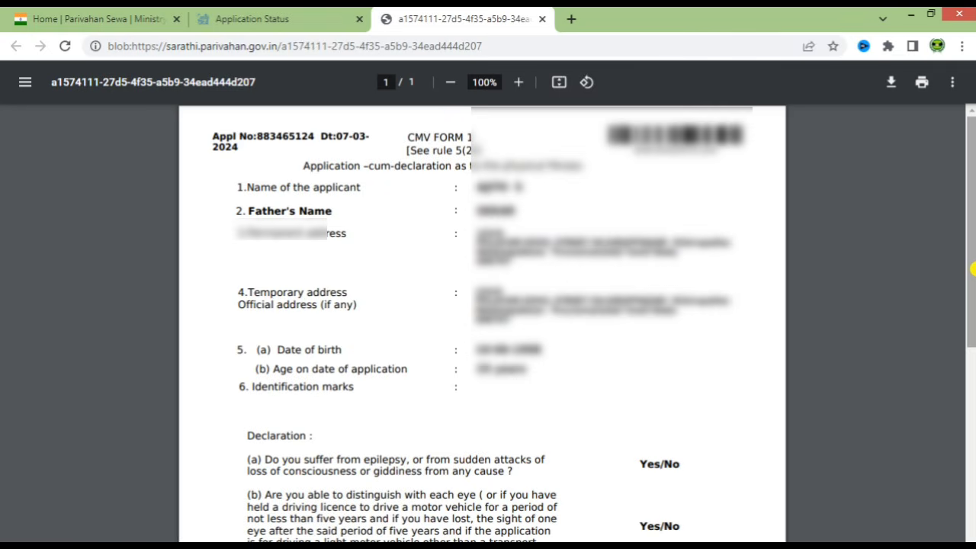
pyautogui.moveTo(972, 271); pyautogui.dragTo(866, 403)
pyautogui.scroll(-2, 503, 295)
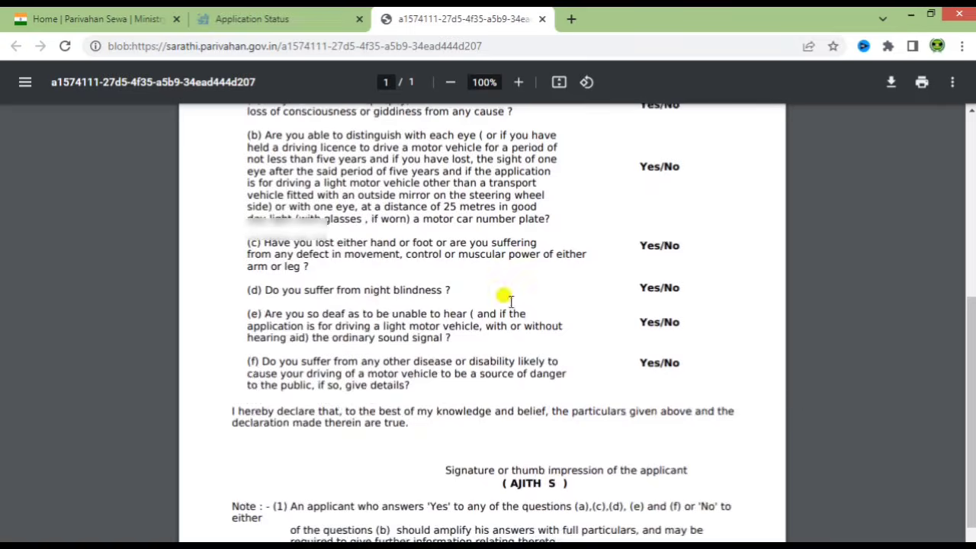
pyautogui.scroll(1, 340, 234)
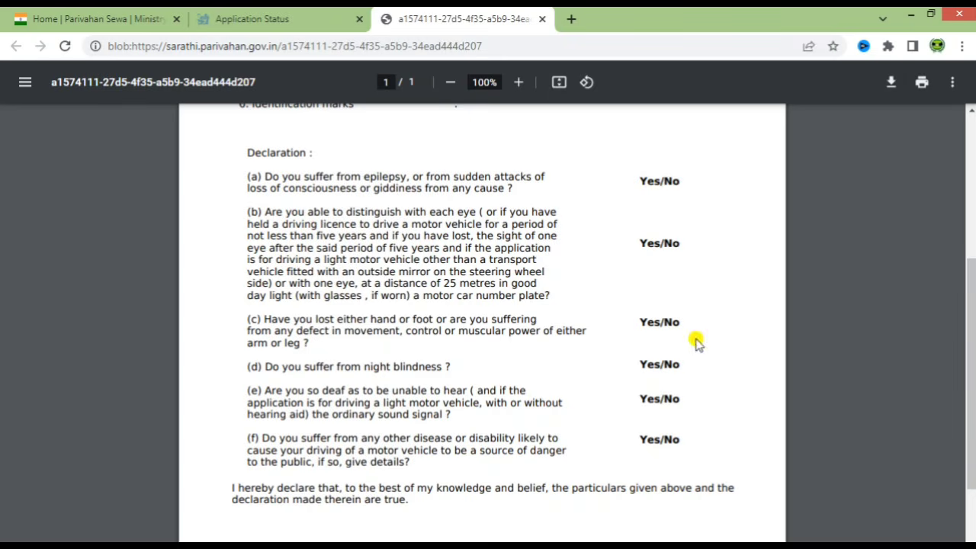
pyautogui.scroll(-1, 776, 407)
pyautogui.scroll(-2, 775, 408)
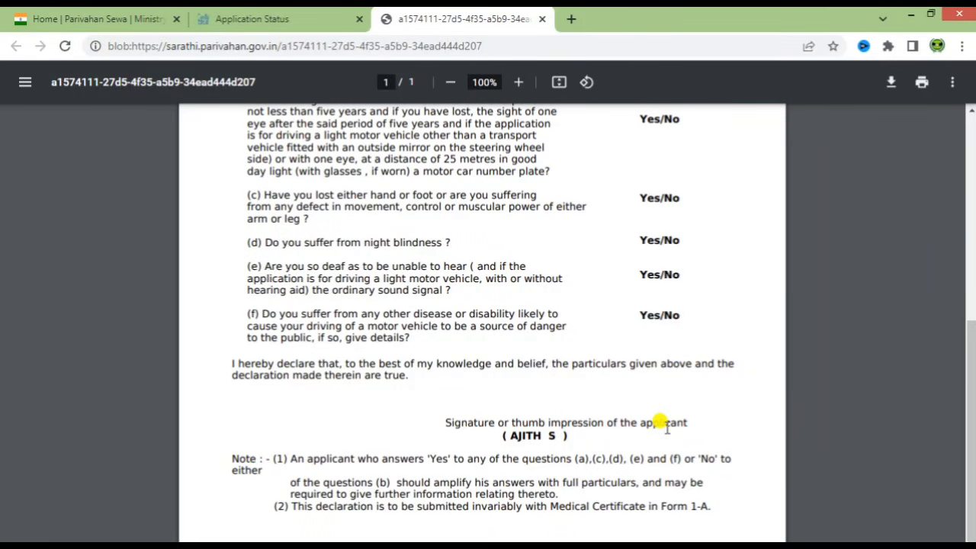
# Go back to the application status page and proceed with the FEE PAYMENT stage
pyautogui.click(283, 15)
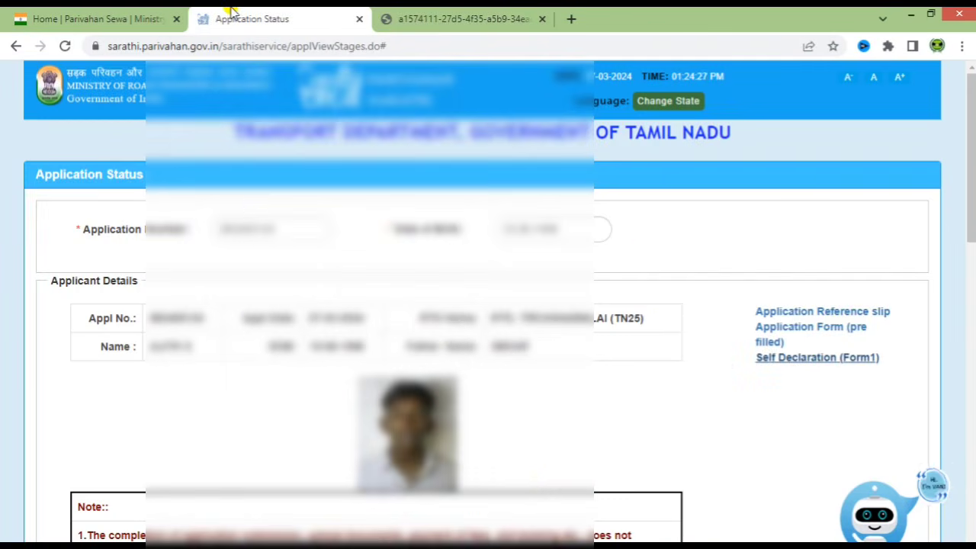
pyautogui.scroll(-5, 763, 379)
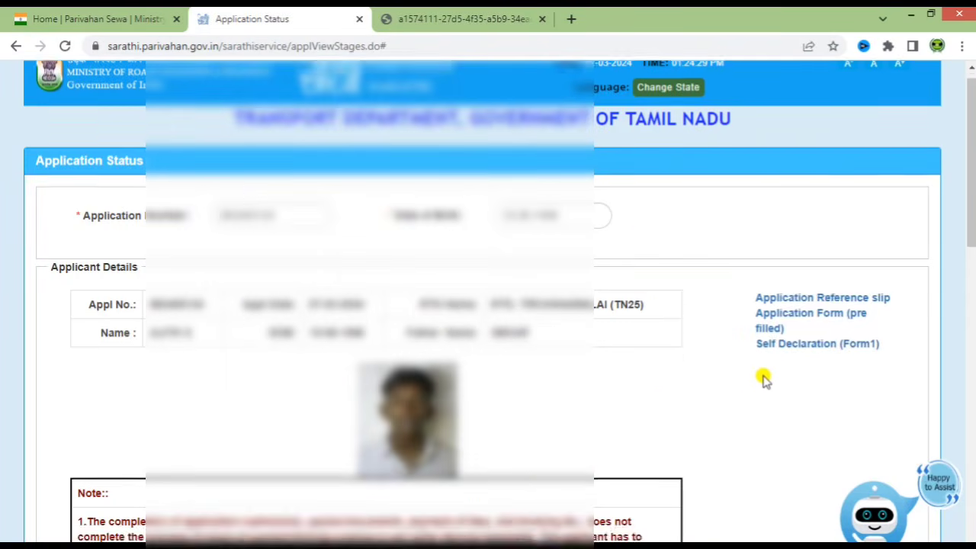
pyautogui.scroll(-4, 763, 376)
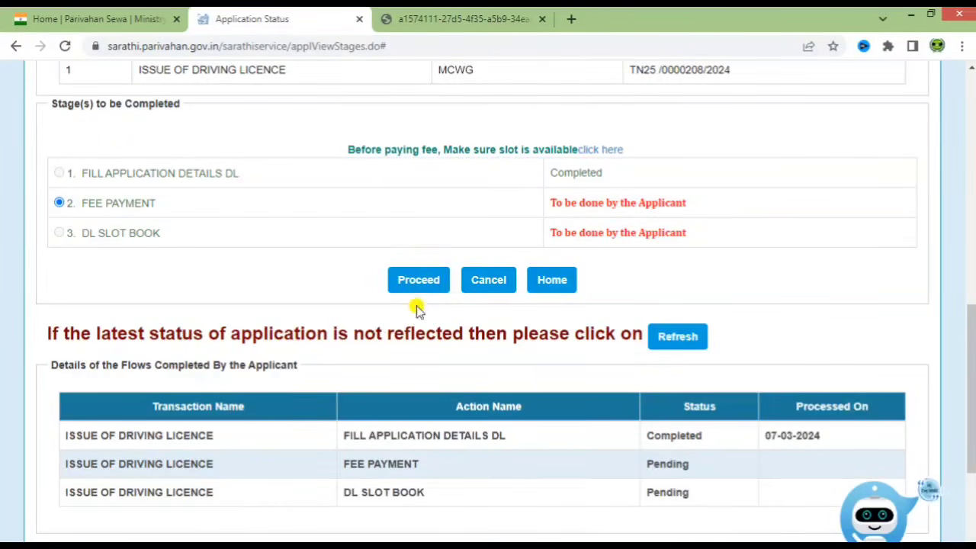
pyautogui.click(414, 280)
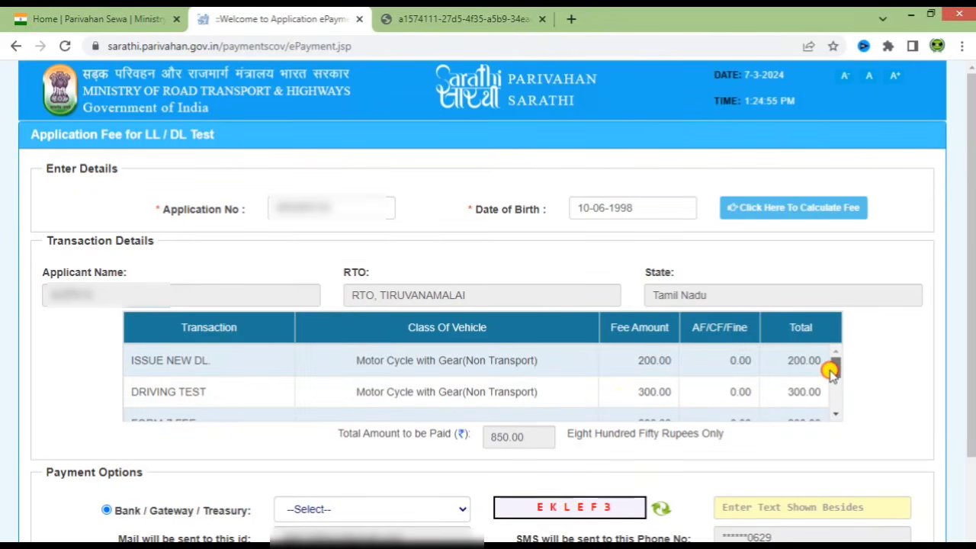
# Review the fee breakdown: ISSUE NEW DL 200, DRIVING TEST 300, total 850.00
pyautogui.moveTo(831, 371); pyautogui.dragTo(831, 386)
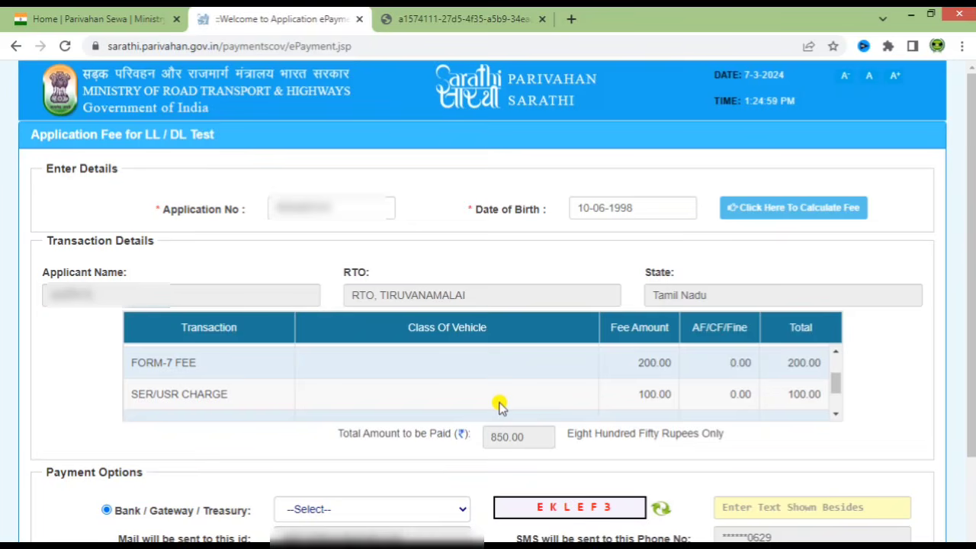
pyautogui.moveTo(833, 385); pyautogui.dragTo(834, 398)
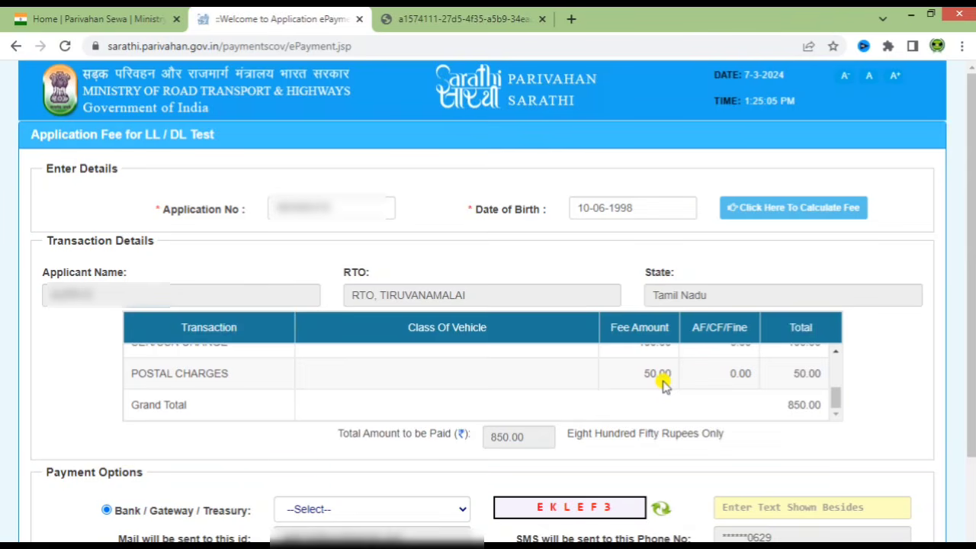
pyautogui.click(663, 385)
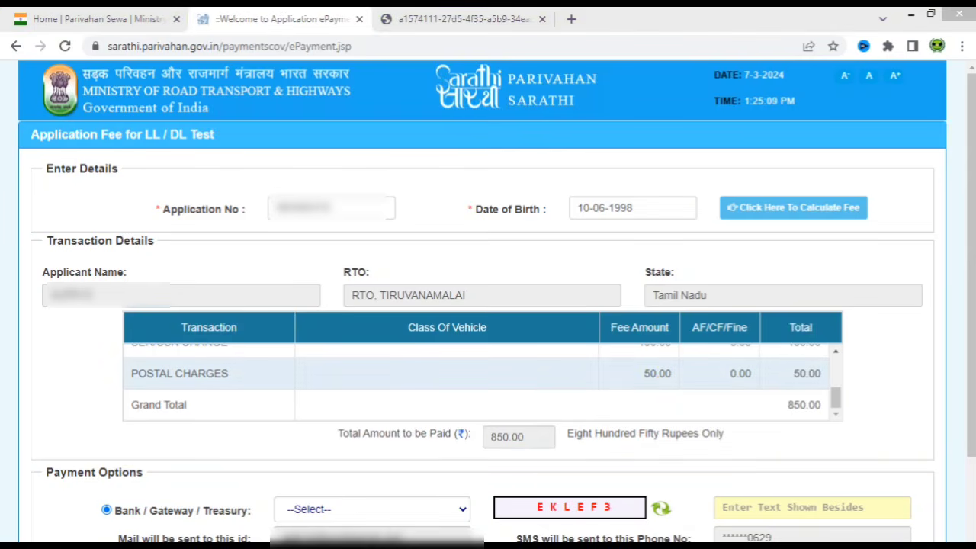
pyautogui.scroll(-2, 488, 340)
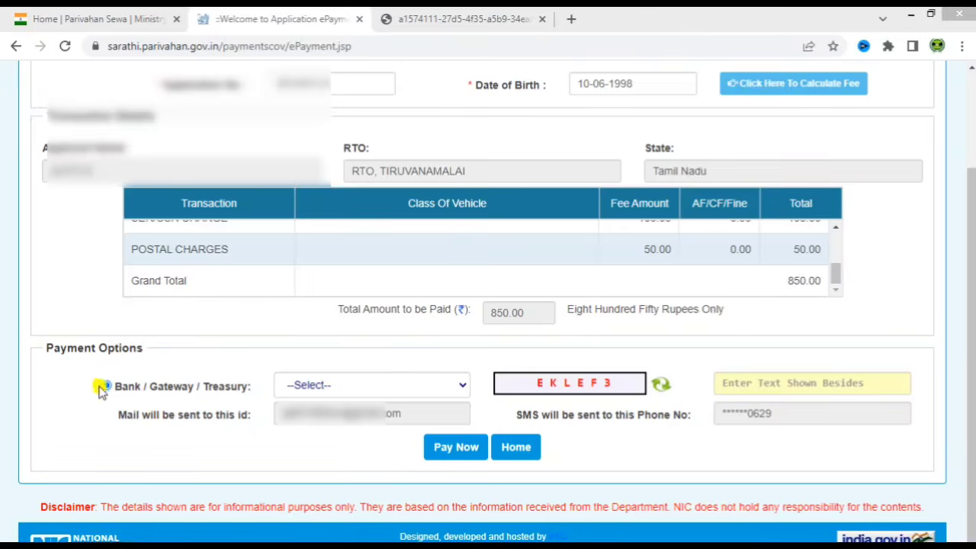
# Choose Canara Bank as the payment gateway, enter the captcha and submit
pyautogui.click(338, 388)
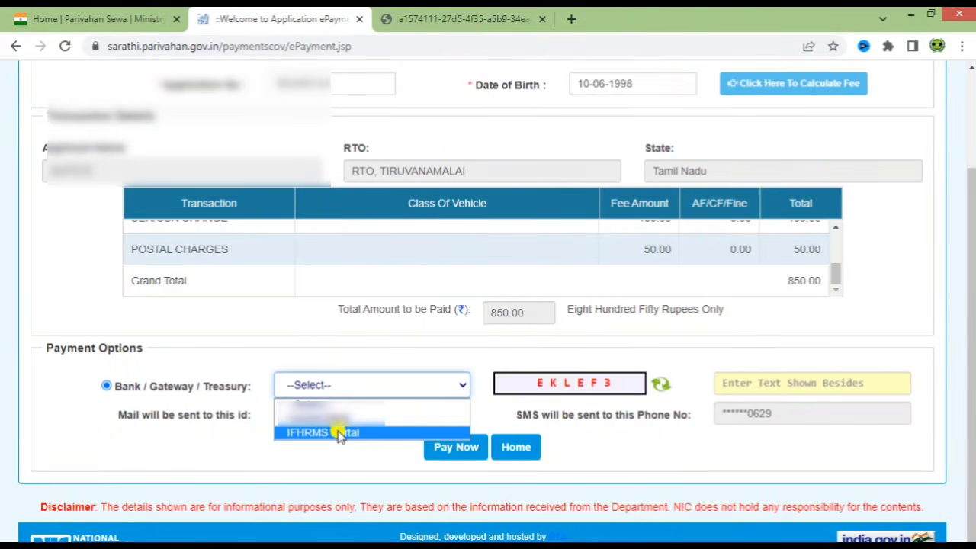
pyautogui.click(341, 419)
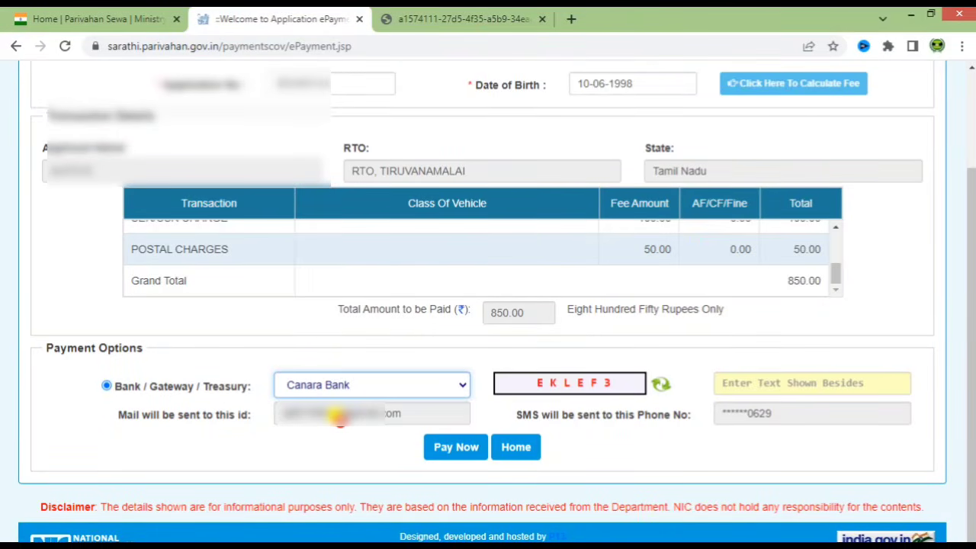
pyautogui.click(805, 388)
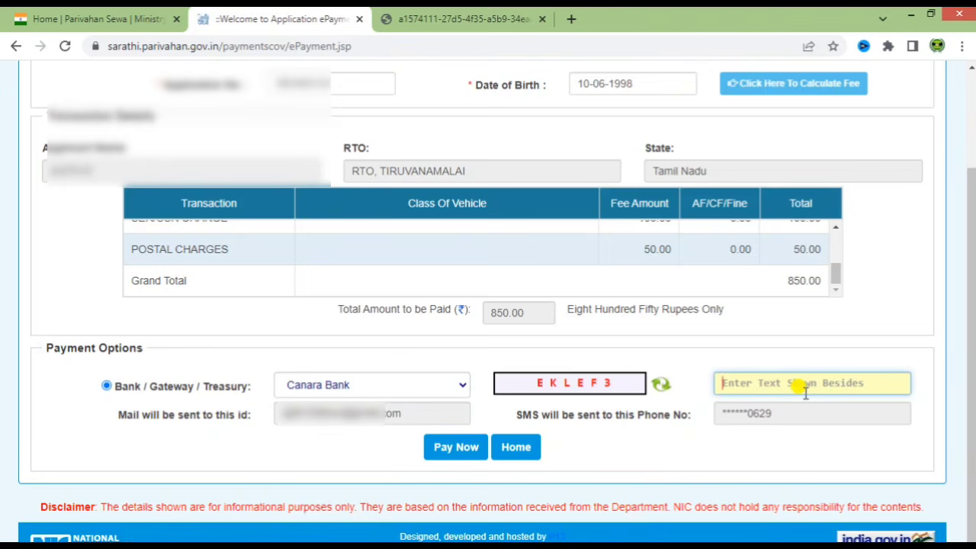
pyautogui.write('EKLEF3')
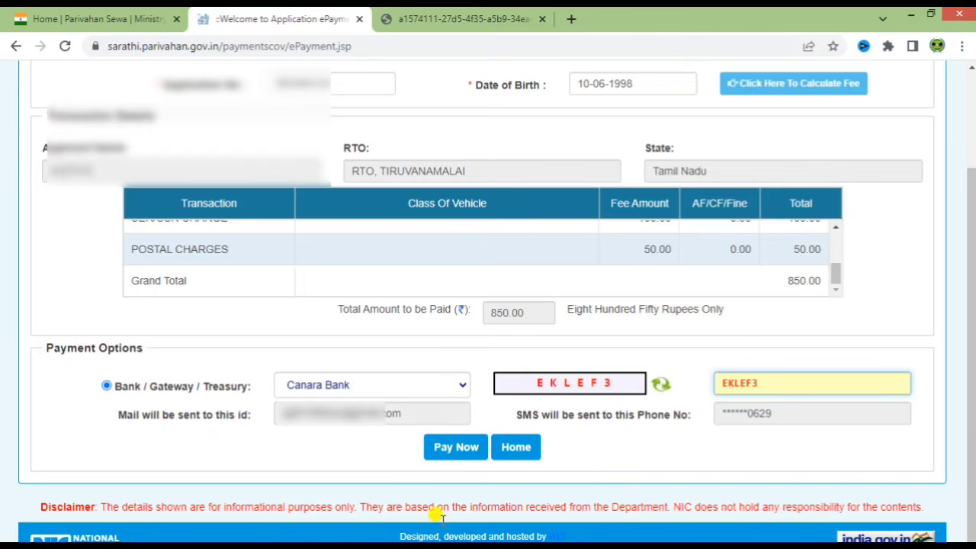
pyautogui.press('Return')
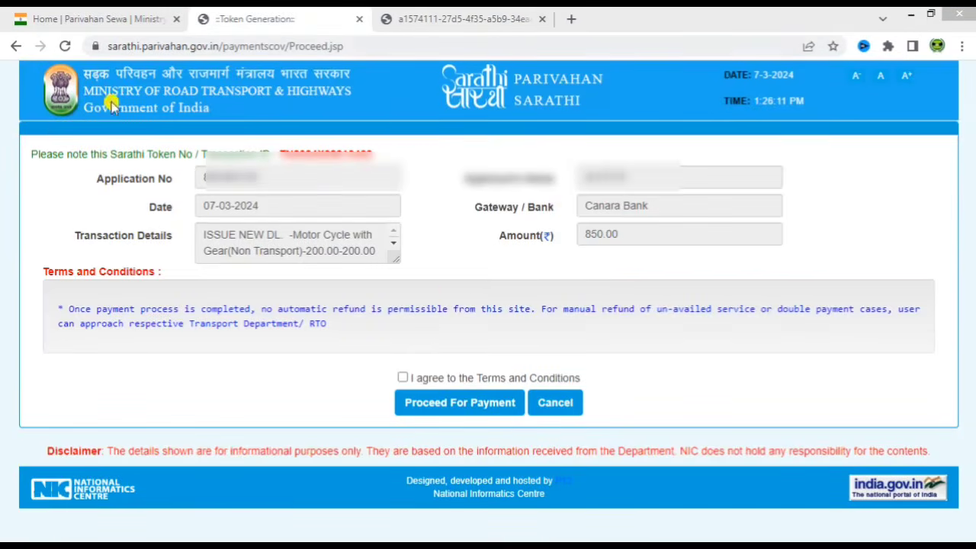
# Accept the terms and conditions and proceed to pay ₹850 at the bank
pyautogui.click(403, 378)
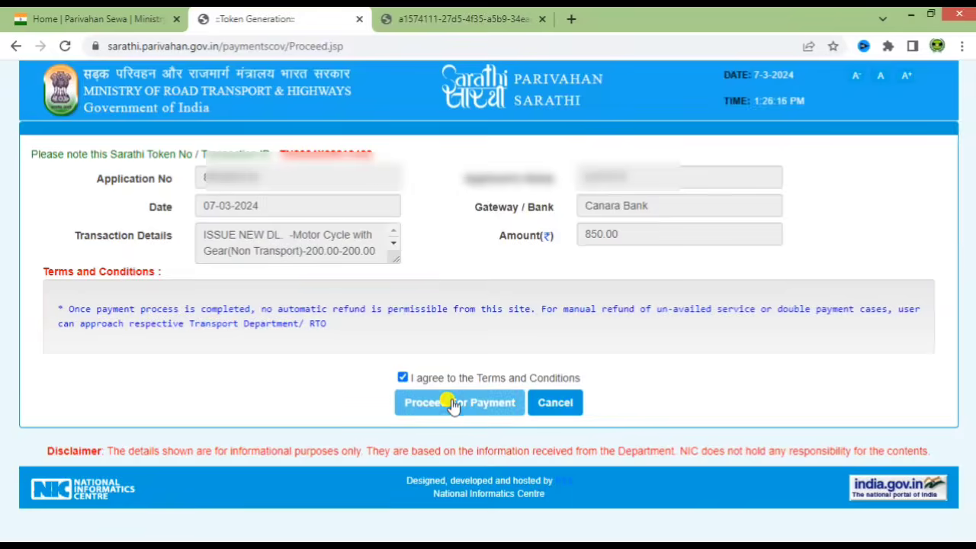
pyautogui.click(454, 403)
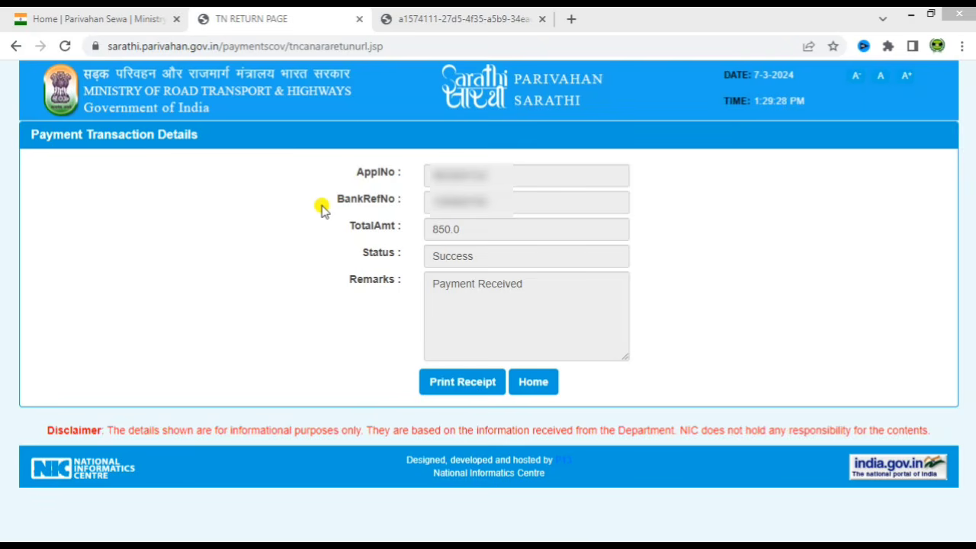
# Open the ₹850 e-receipt in a new tab, then return to the Sarathi home page
pyautogui.click(455, 384)
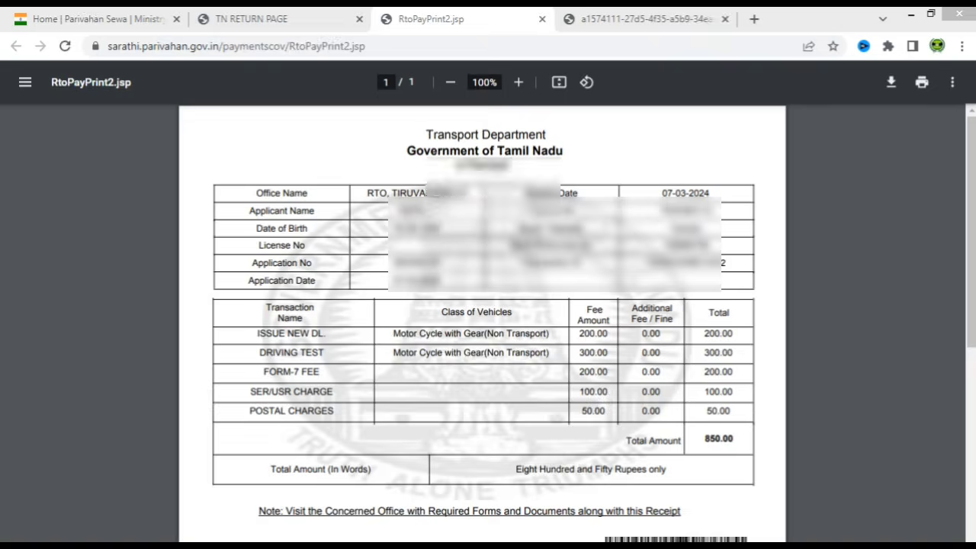
pyautogui.hotkey('ctrl', 'shift', 'Tab')
pyautogui.click(535, 384)
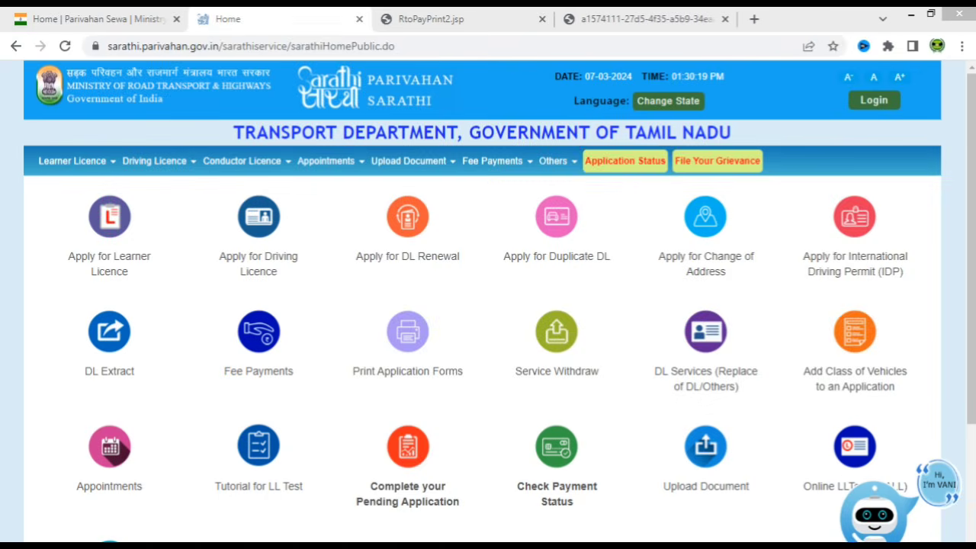
pyautogui.click(623, 173)
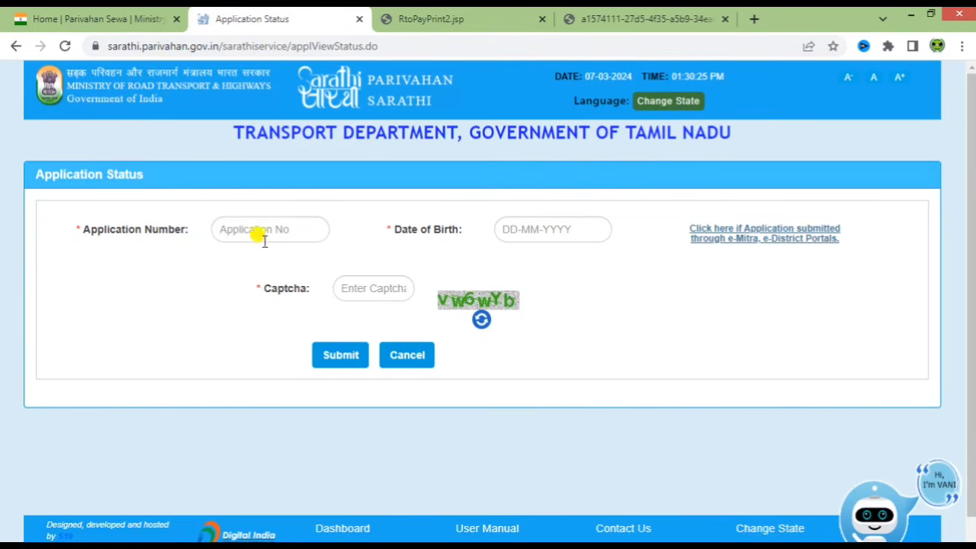
pyautogui.click(264, 238)
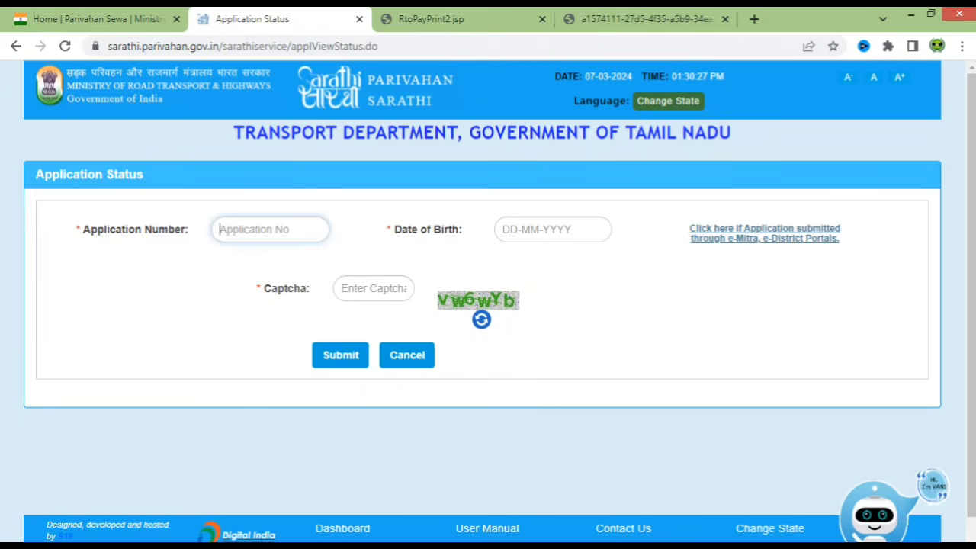
pyautogui.click(283, 221)
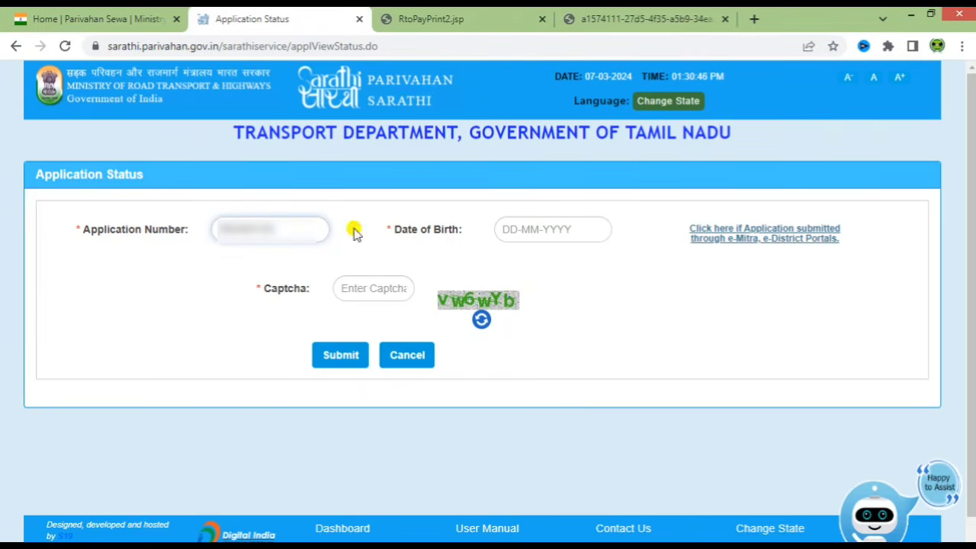
pyautogui.click(508, 223)
pyautogui.click(625, 258)
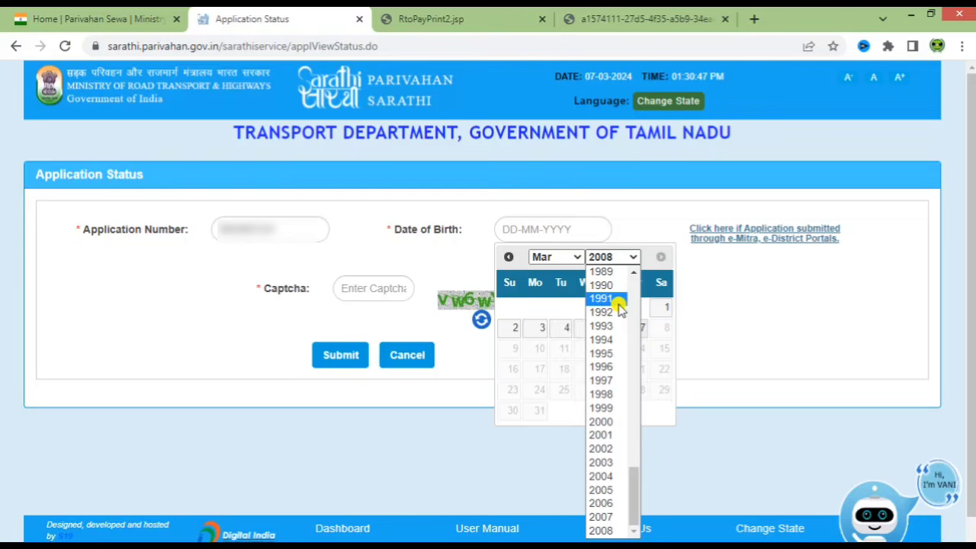
pyautogui.click(610, 394)
pyautogui.click(543, 259)
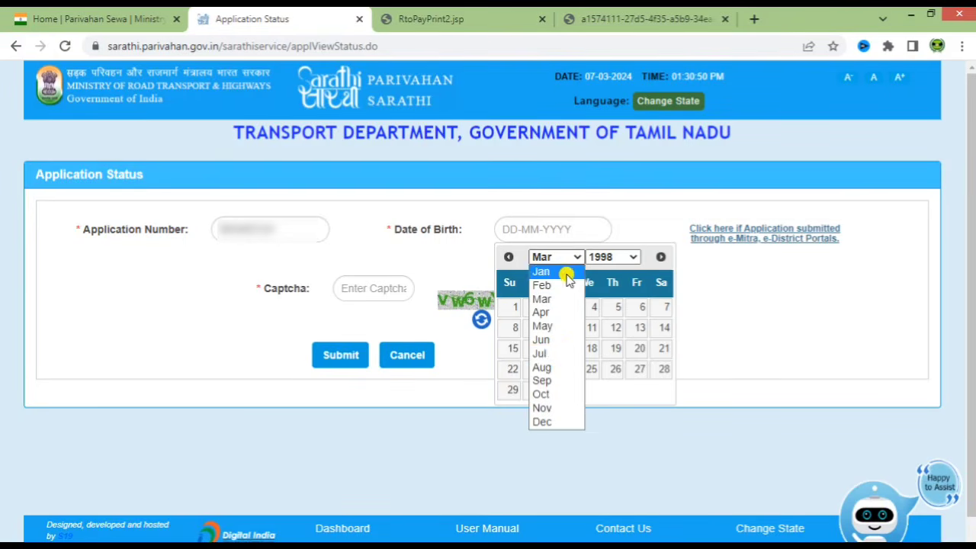
pyautogui.click(552, 339)
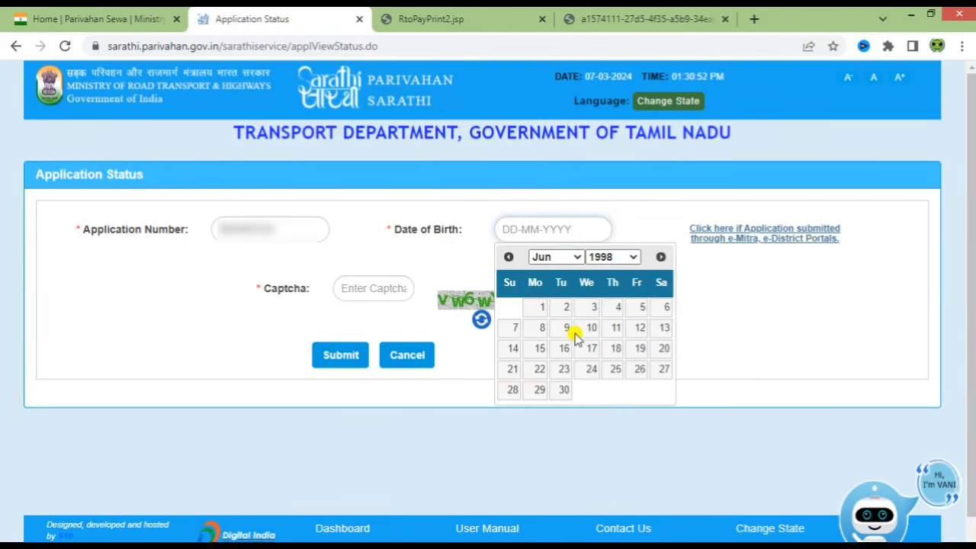
pyautogui.click(589, 329)
# Enter the captcha and submit to show the application's status
pyautogui.click(382, 283)
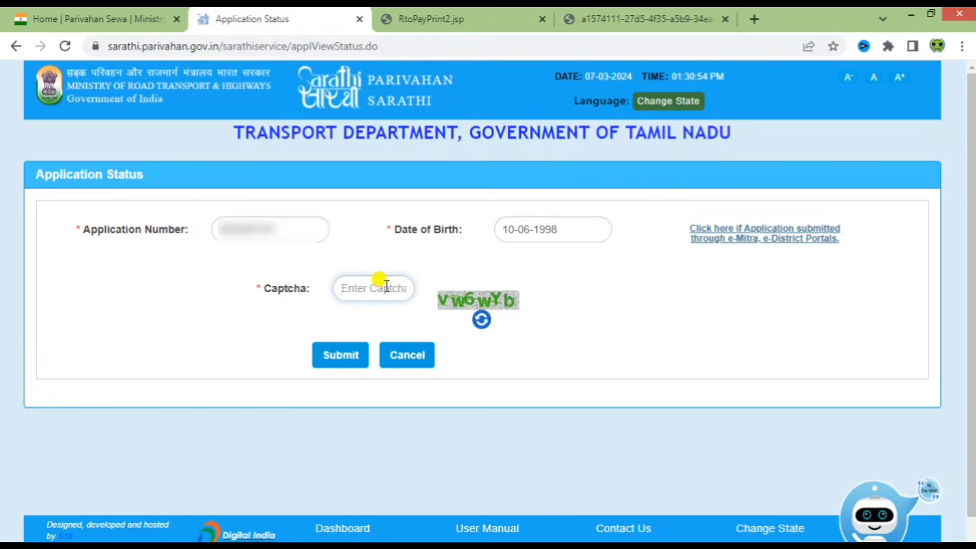
pyautogui.write('VW')
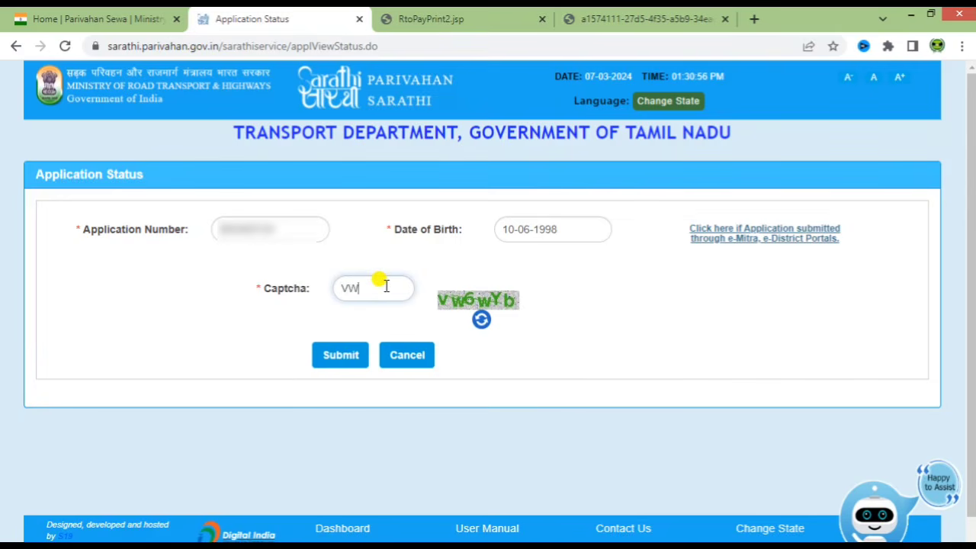
pyautogui.write('6WY')
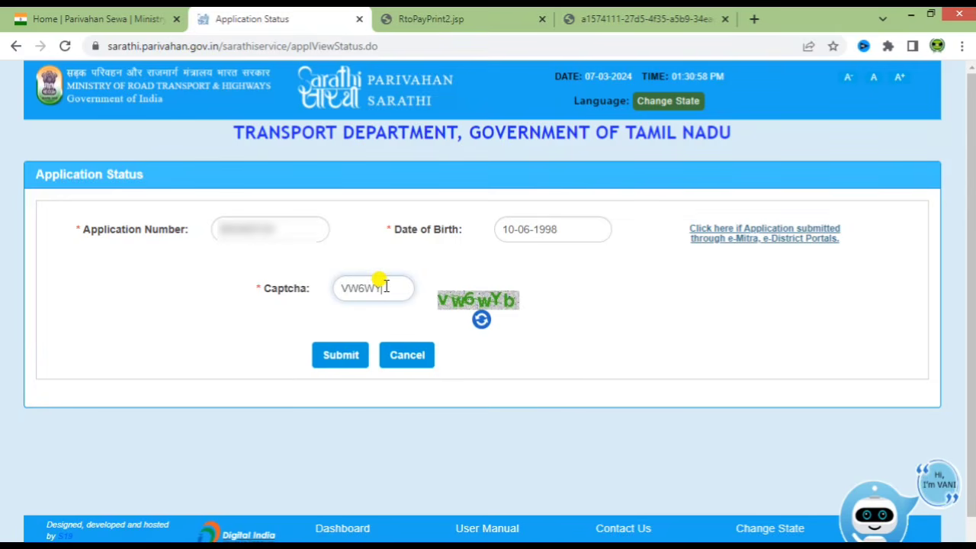
pyautogui.write('B')
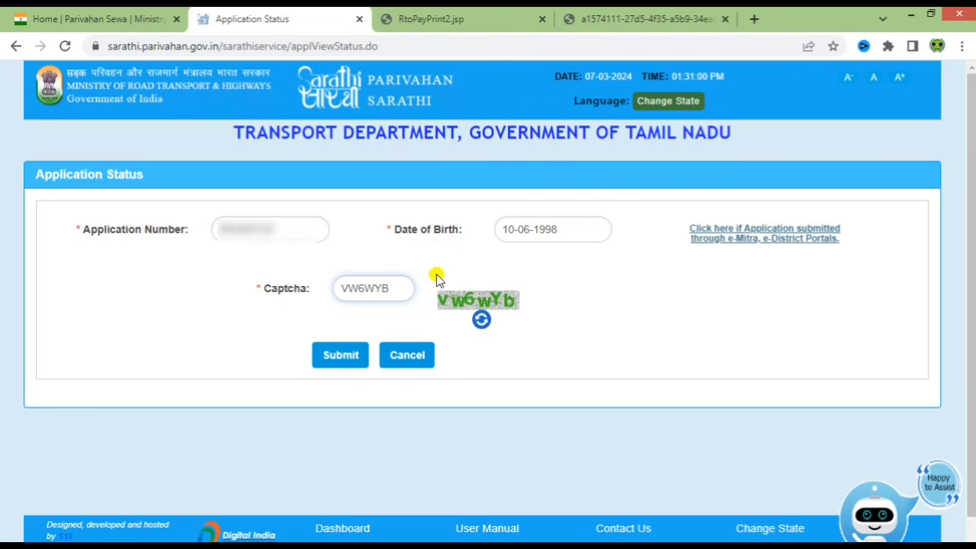
pyautogui.click(347, 360)
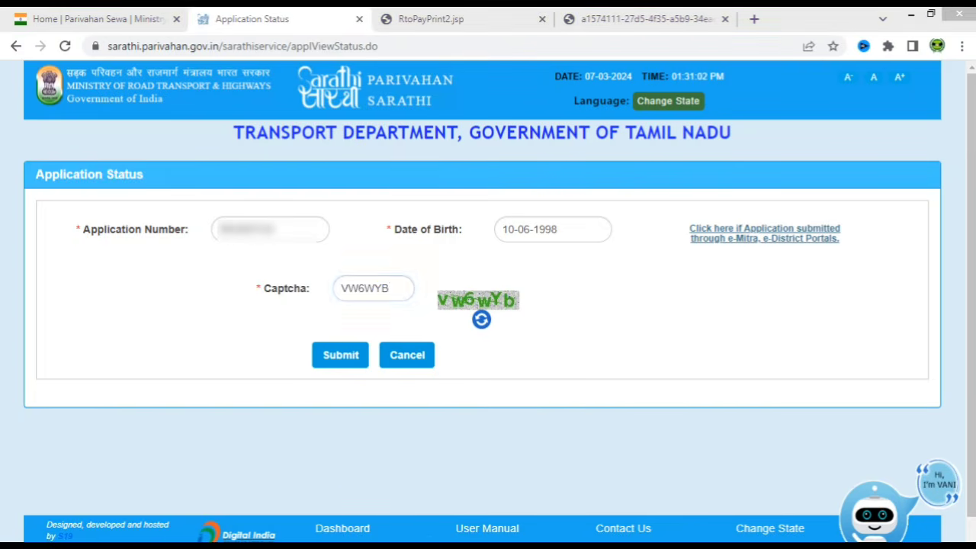
# Proceed with the pending DL SLOT BOOK stage from the stages list
pyautogui.scroll(-4, 732, 434)
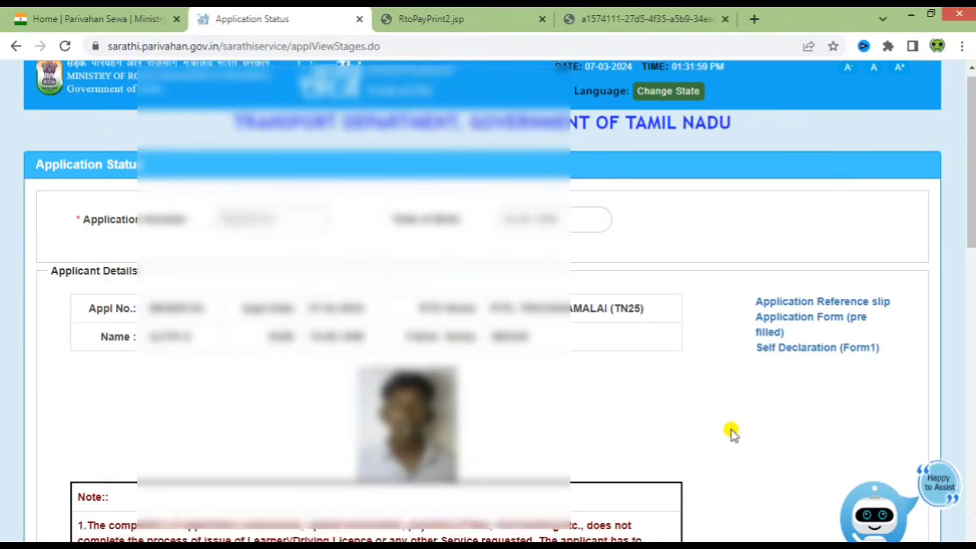
pyautogui.scroll(-5, 732, 431)
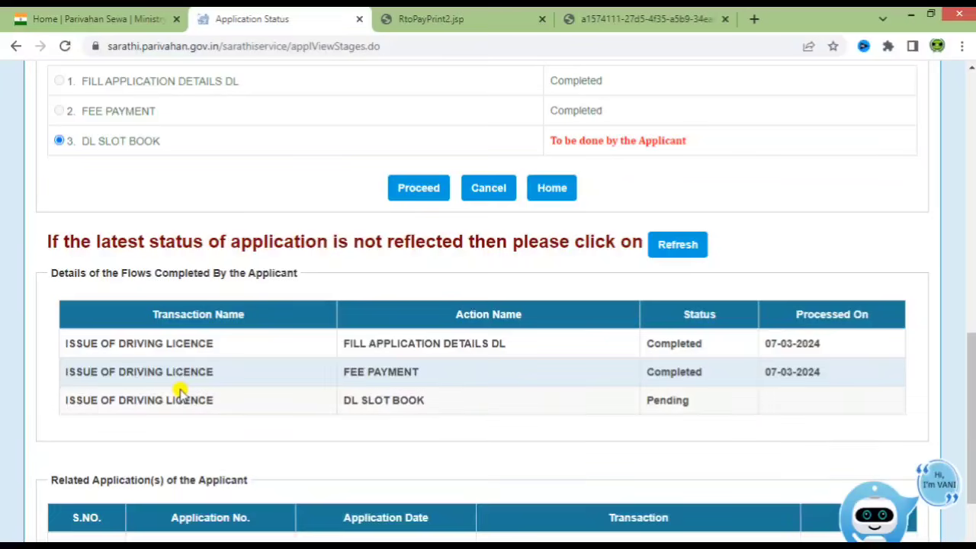
pyautogui.scroll(-2, 397, 379)
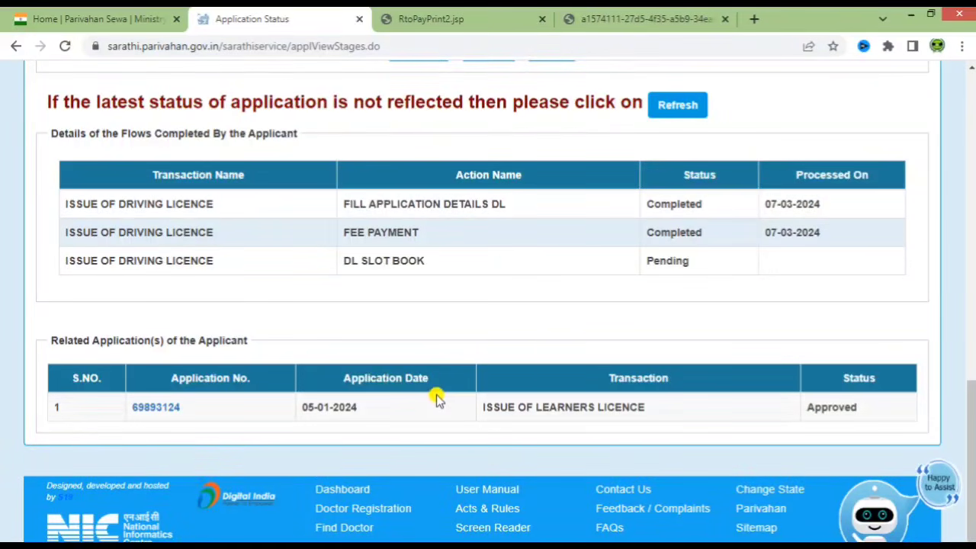
pyautogui.scroll(4, 438, 397)
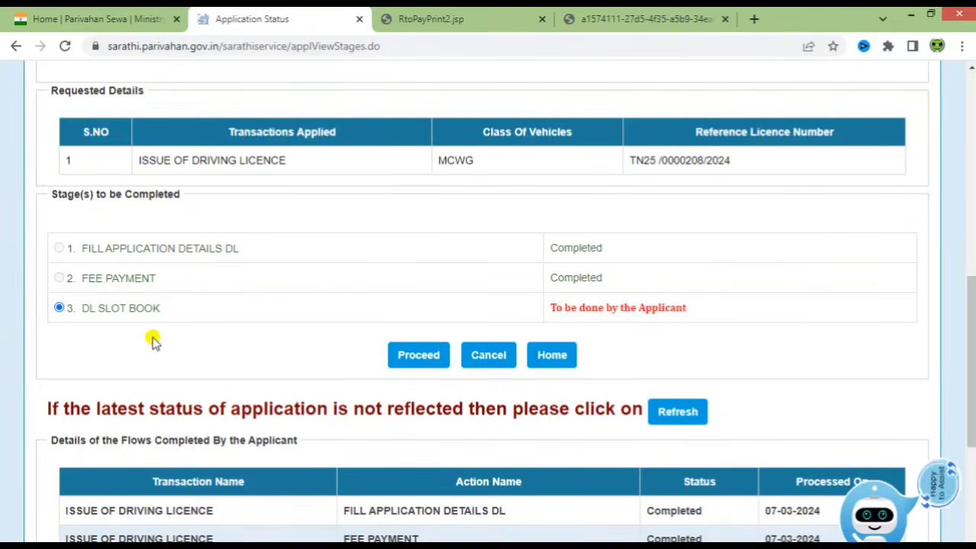
pyautogui.click(416, 359)
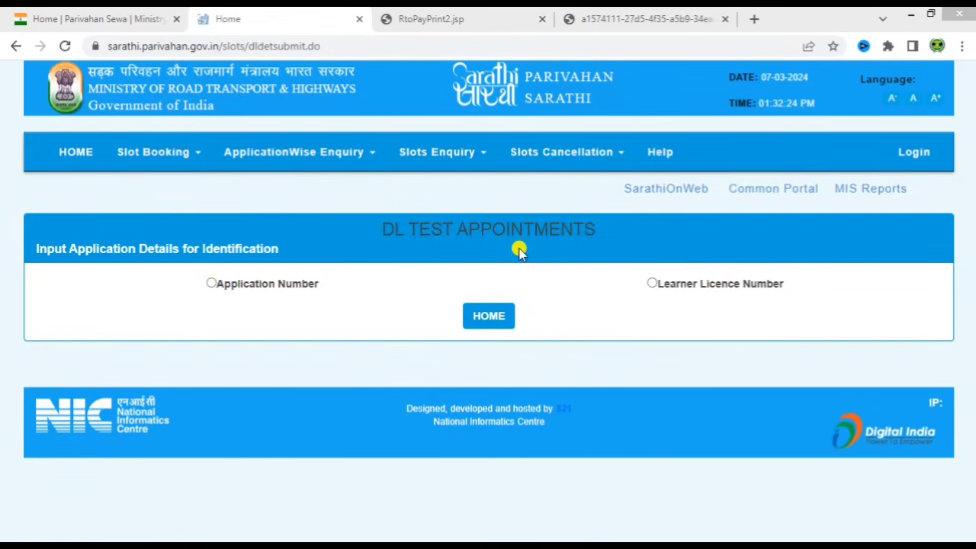
# Identify the application by application number and enter the verification code
pyautogui.click(210, 283)
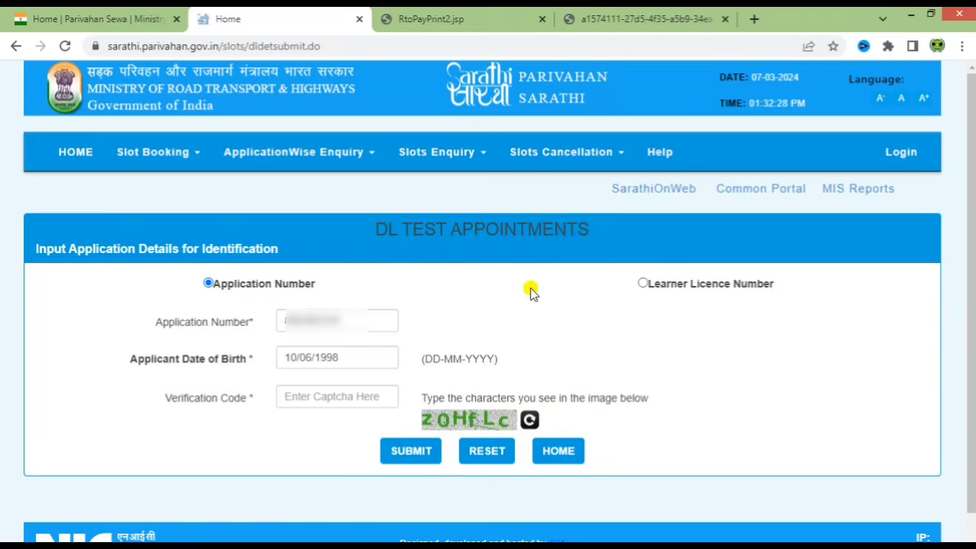
pyautogui.click(361, 387)
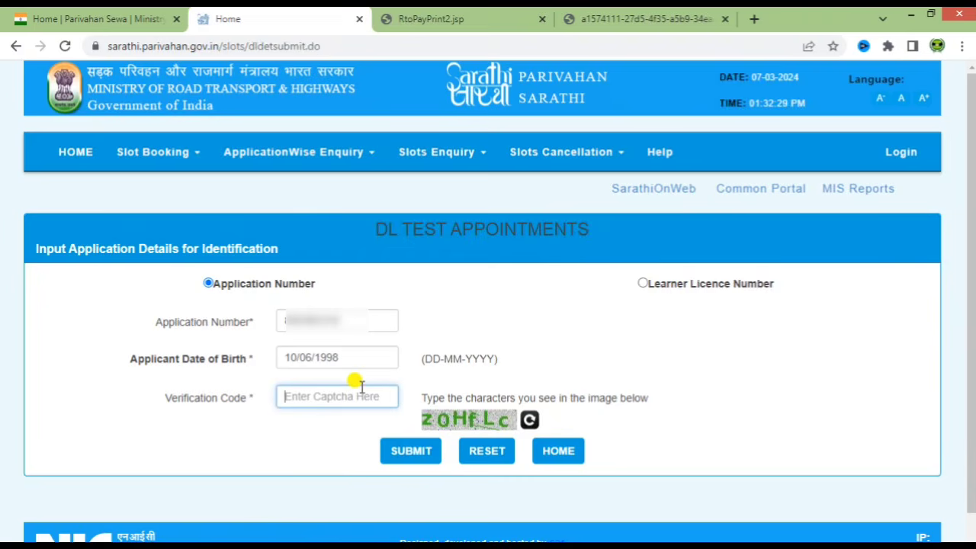
pyautogui.write('zOHfLc')
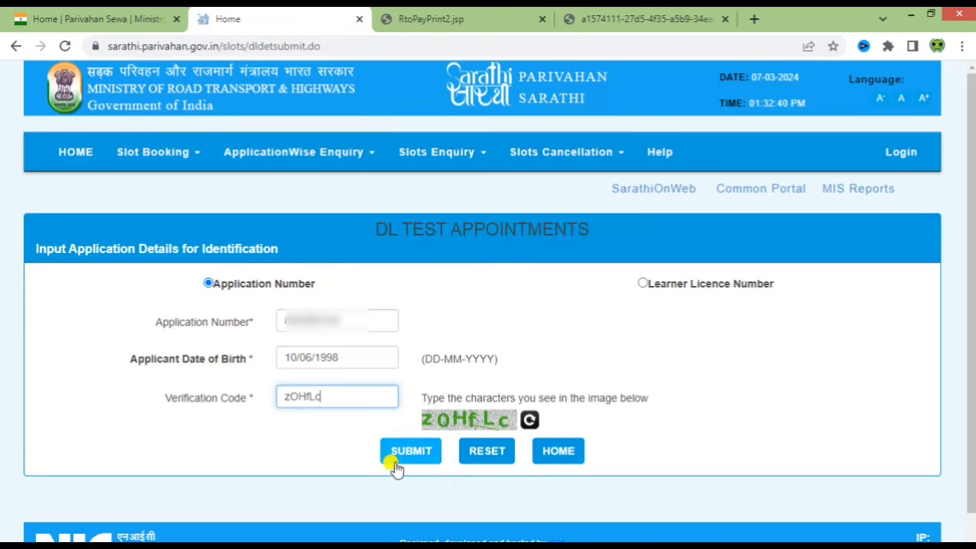
pyautogui.press('Return')
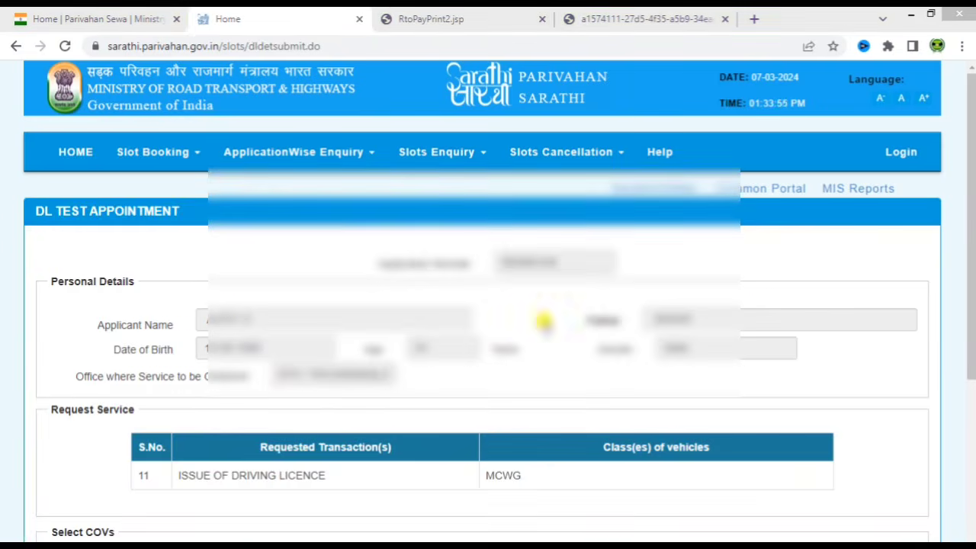
# Select the MCWG class and proceed to book a test slot
pyautogui.scroll(-4, 892, 452)
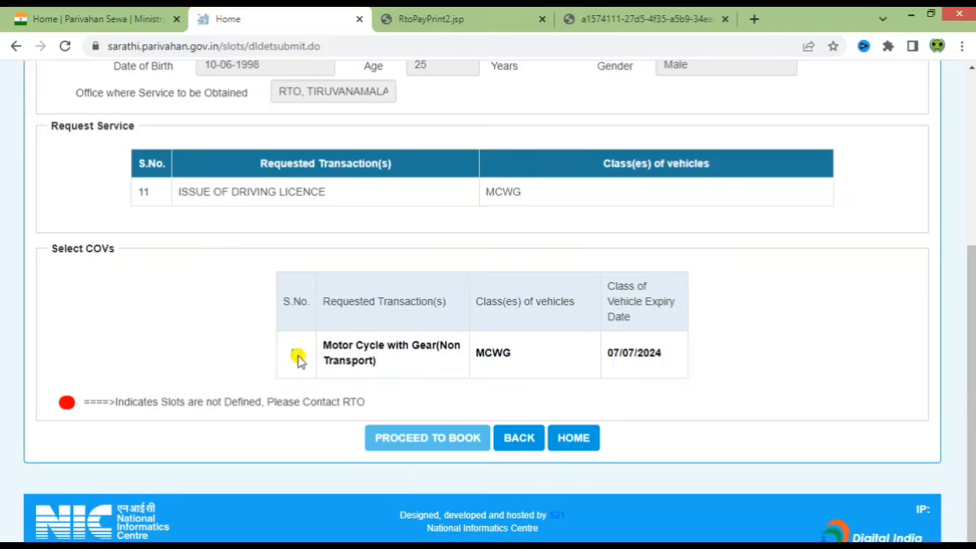
pyautogui.click(297, 355)
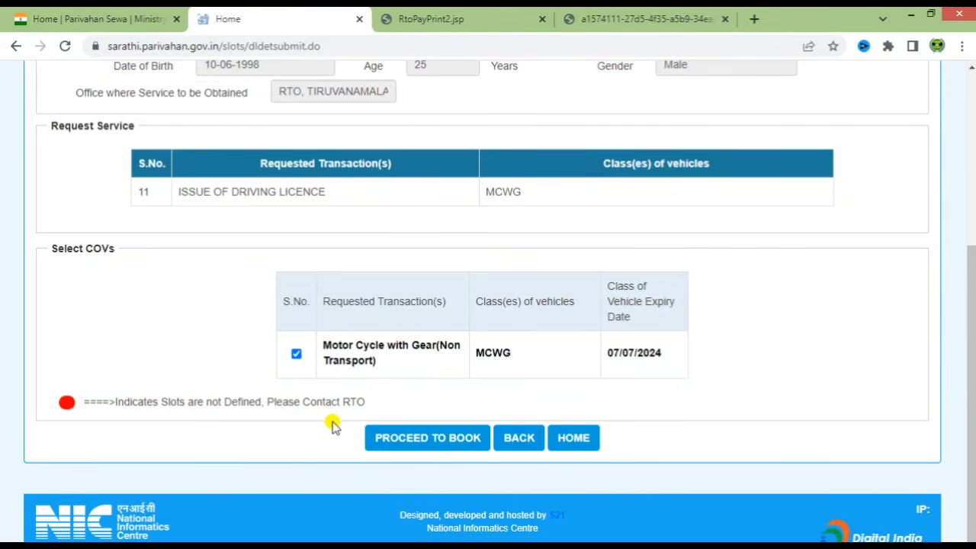
pyautogui.click(439, 443)
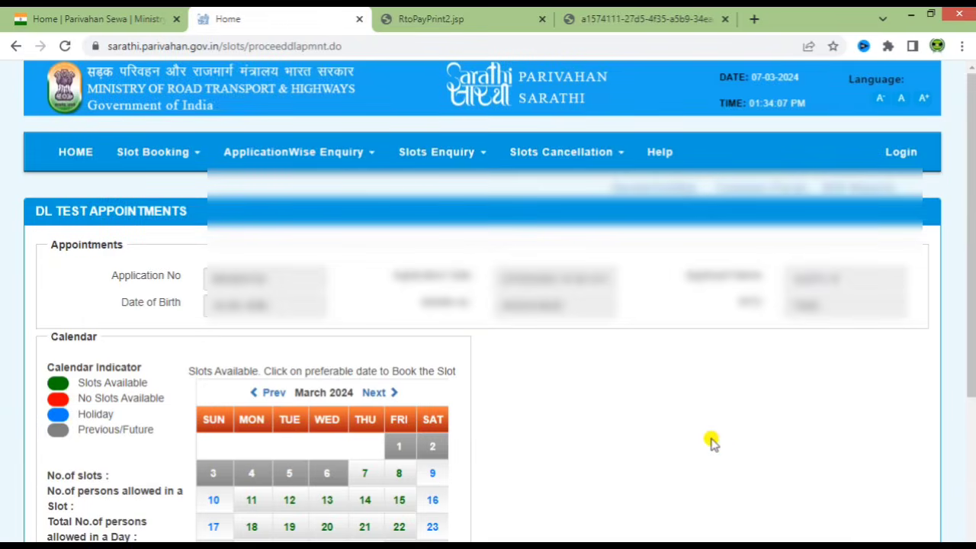
# Pick 22-03-2024 in the calendar, choose the 11.00-12.00 slot and book it
pyautogui.scroll(-2, 775, 404)
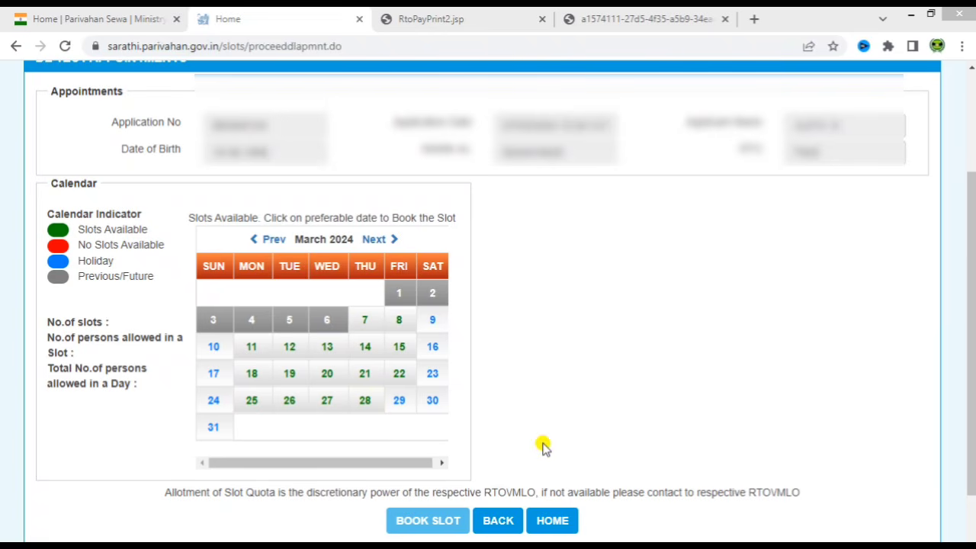
pyautogui.click(359, 353)
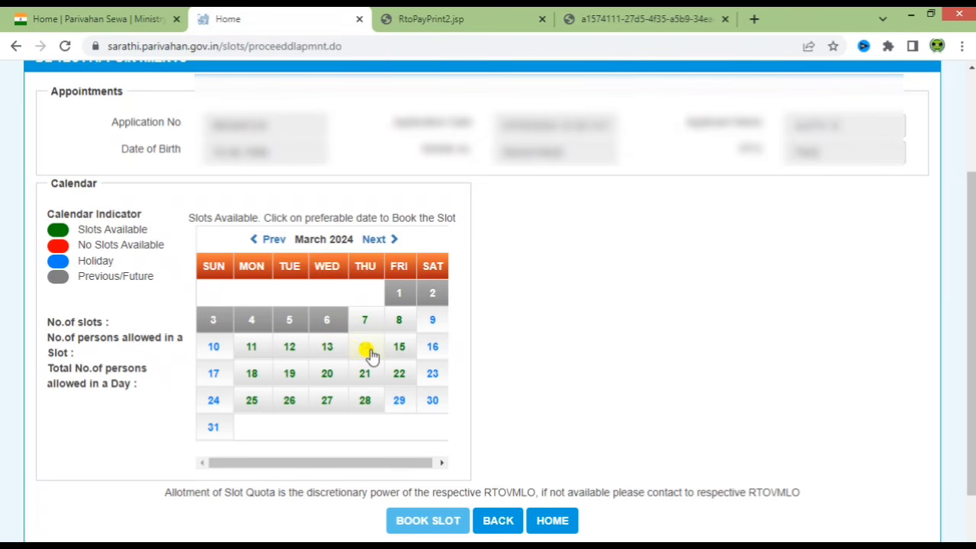
pyautogui.click(367, 352)
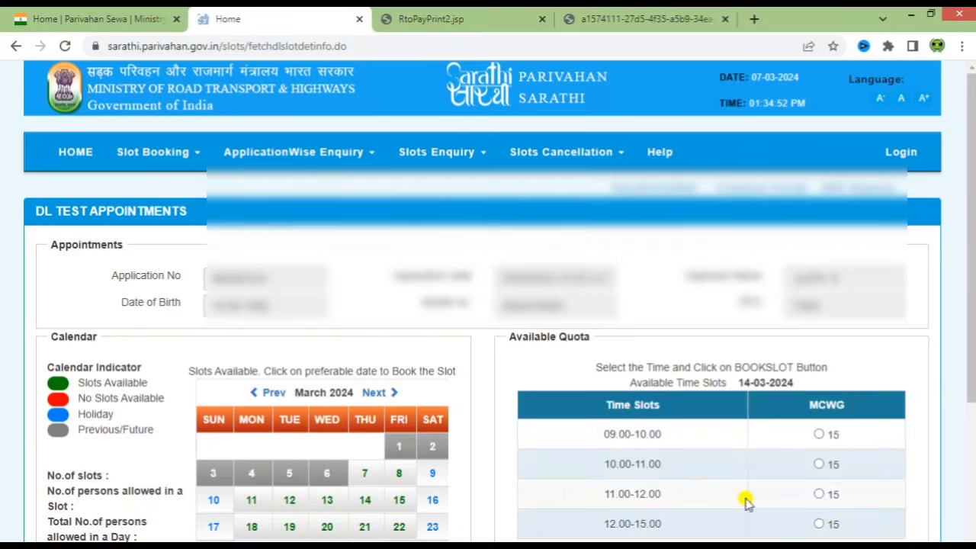
pyautogui.click(406, 545)
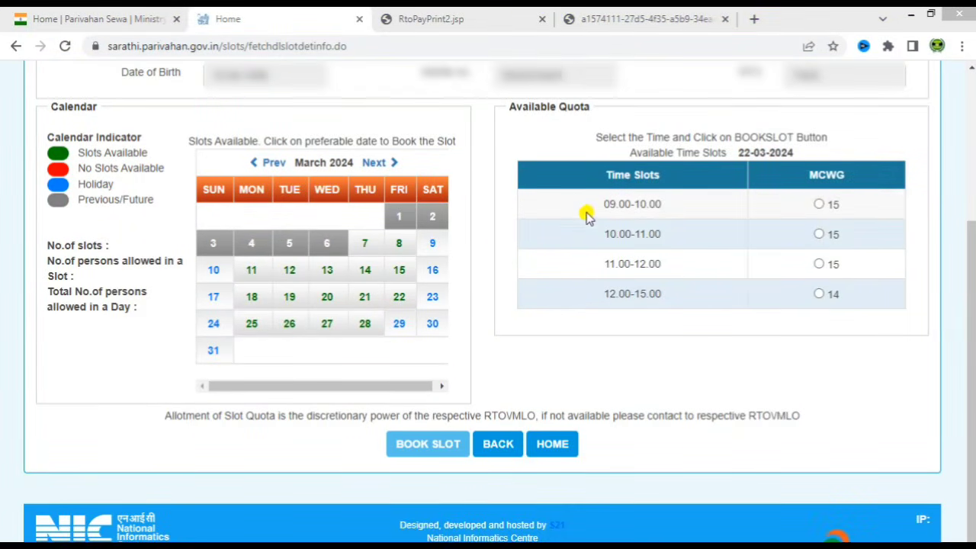
pyautogui.click(817, 265)
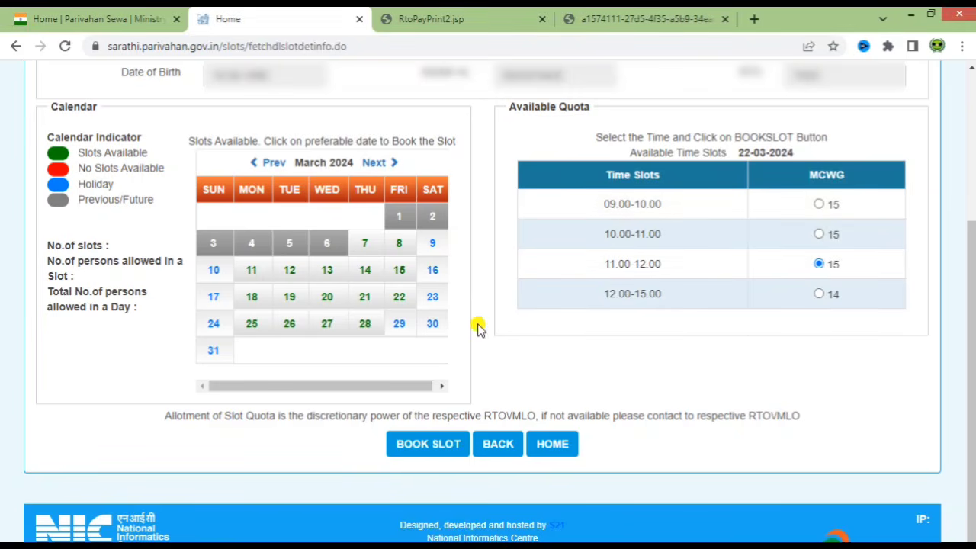
pyautogui.click(426, 448)
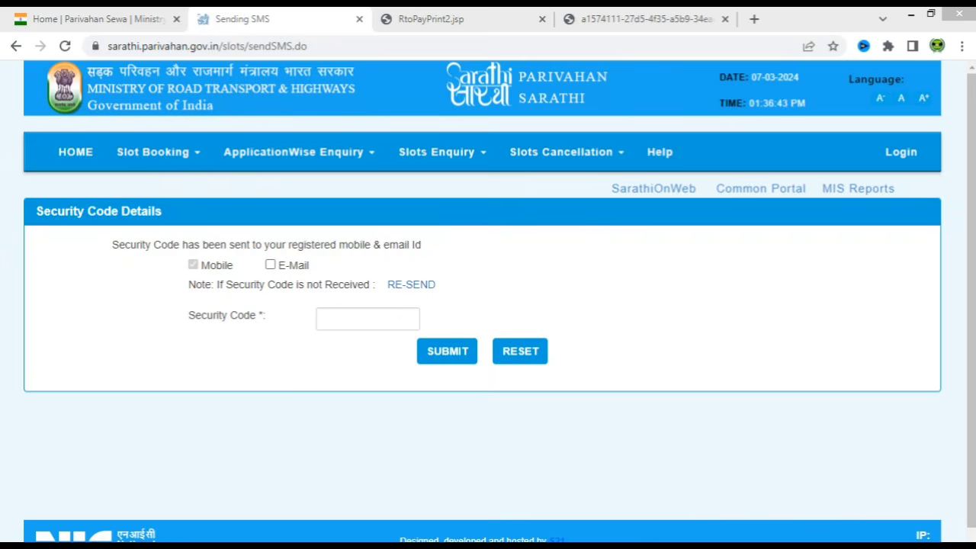
# Enter the SMS security code and confirm the 22-03-2024, 11.00-12.00 slot booking
pyautogui.click(341, 320)
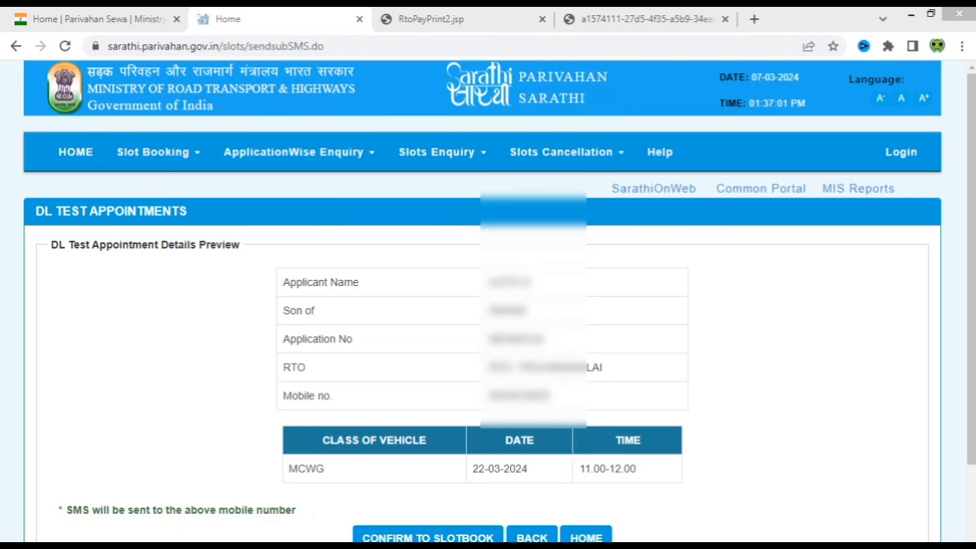
pyautogui.click(878, 395)
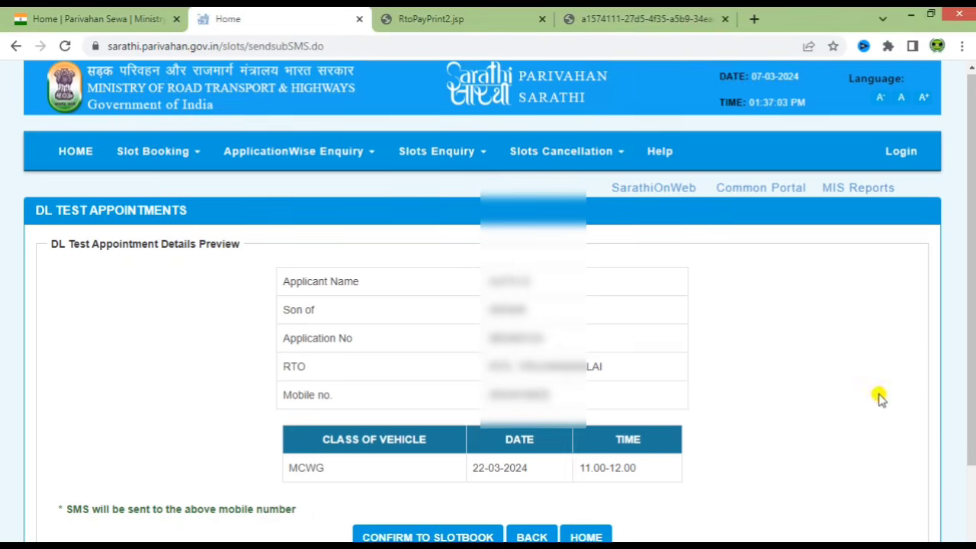
pyautogui.scroll(-1, 881, 398)
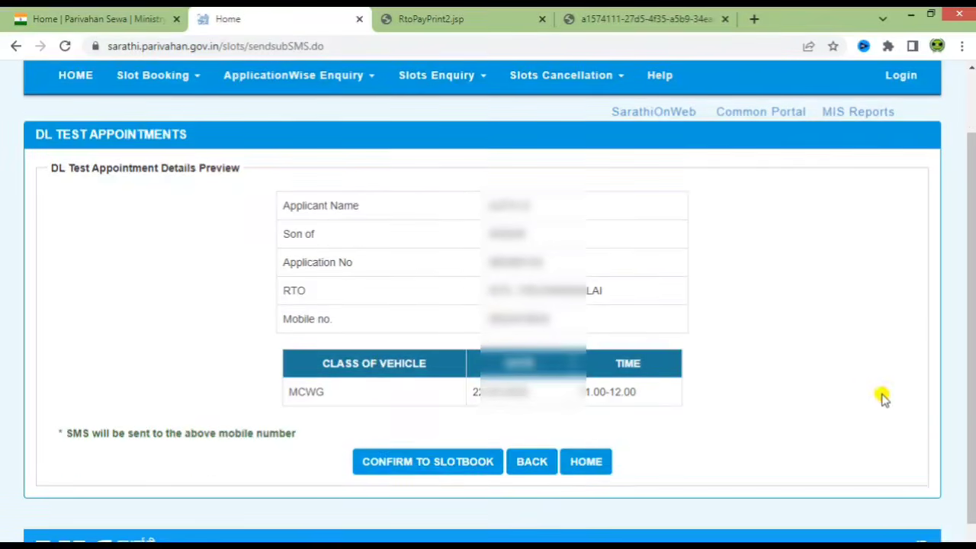
pyautogui.click(432, 469)
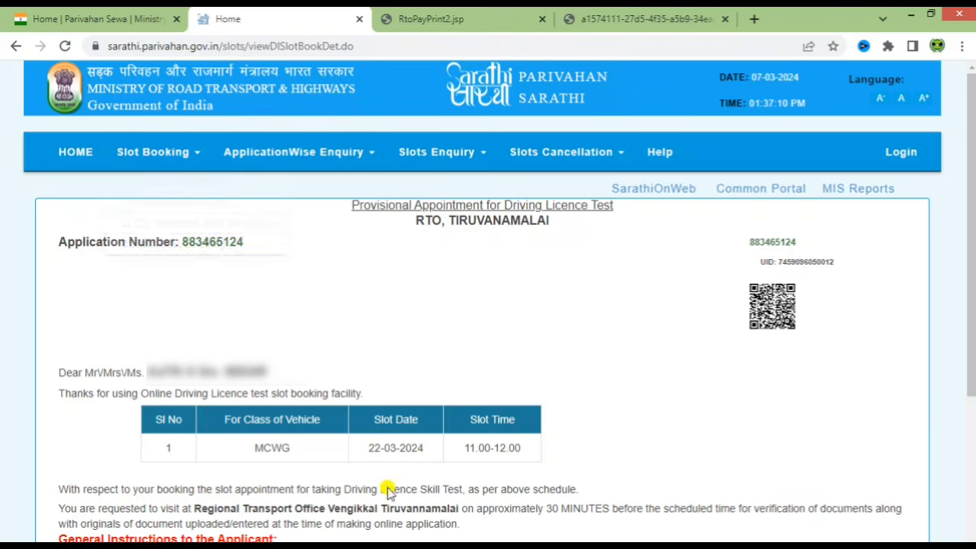
# Print the 22-03-2024 appointment slip and scroll the PDF to its general instructions
pyautogui.scroll(-3, 670, 340)
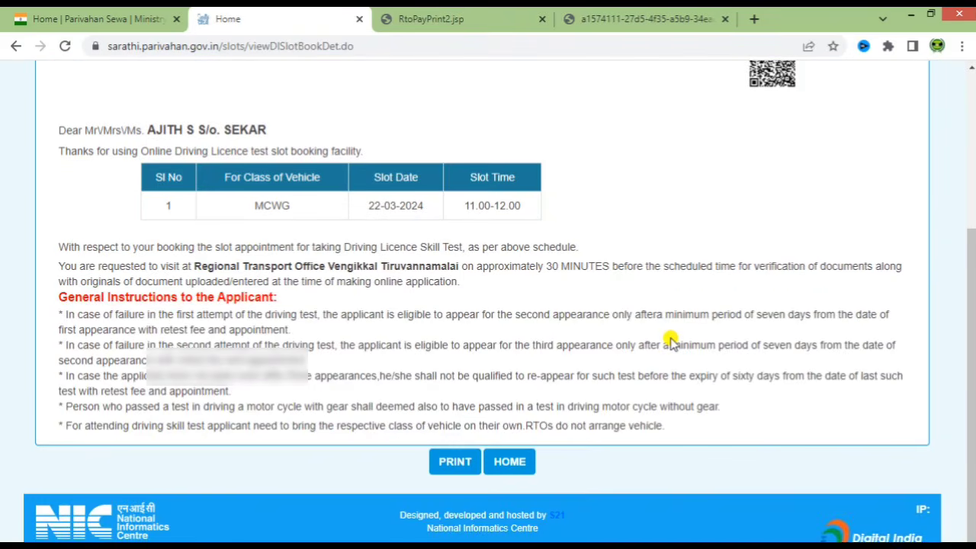
pyautogui.scroll(3, 671, 340)
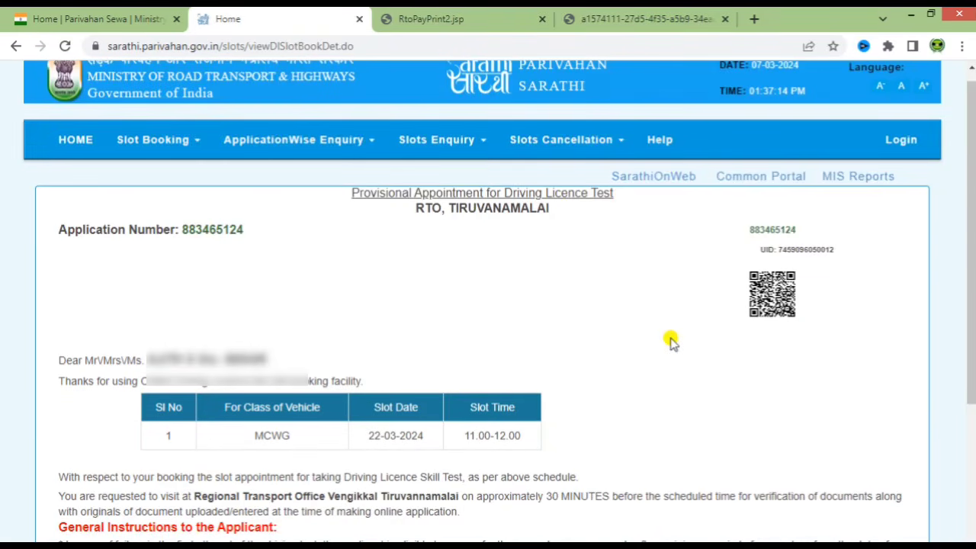
pyautogui.scroll(-1, 640, 395)
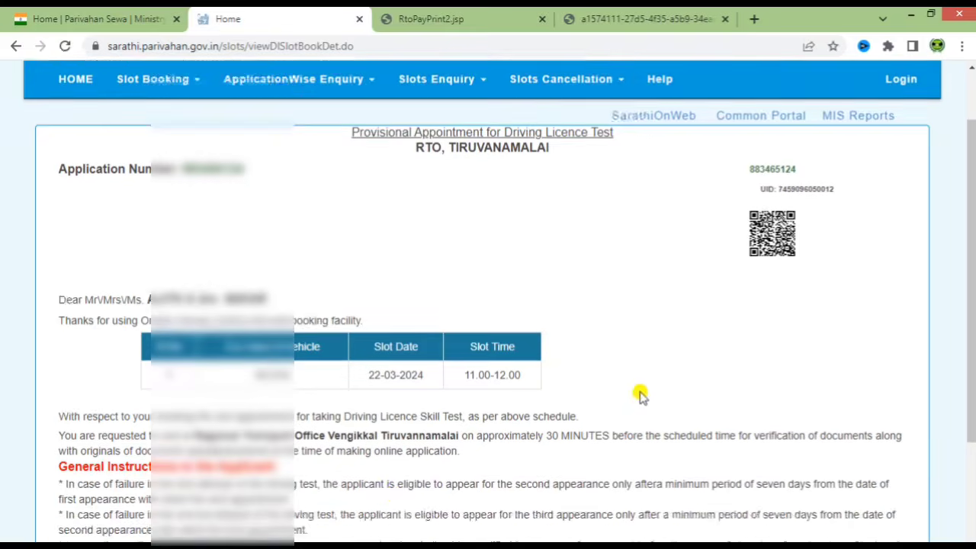
pyautogui.scroll(-2, 477, 444)
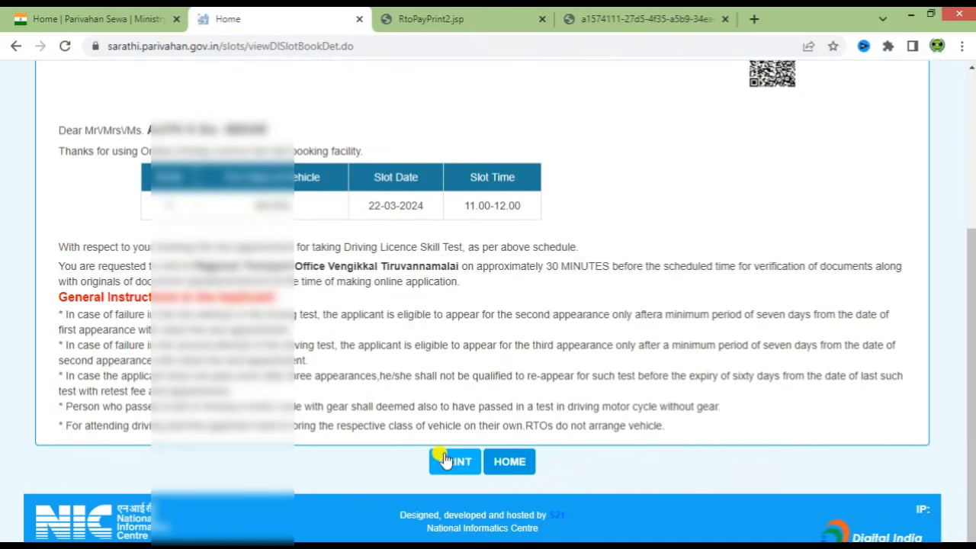
pyautogui.click(446, 459)
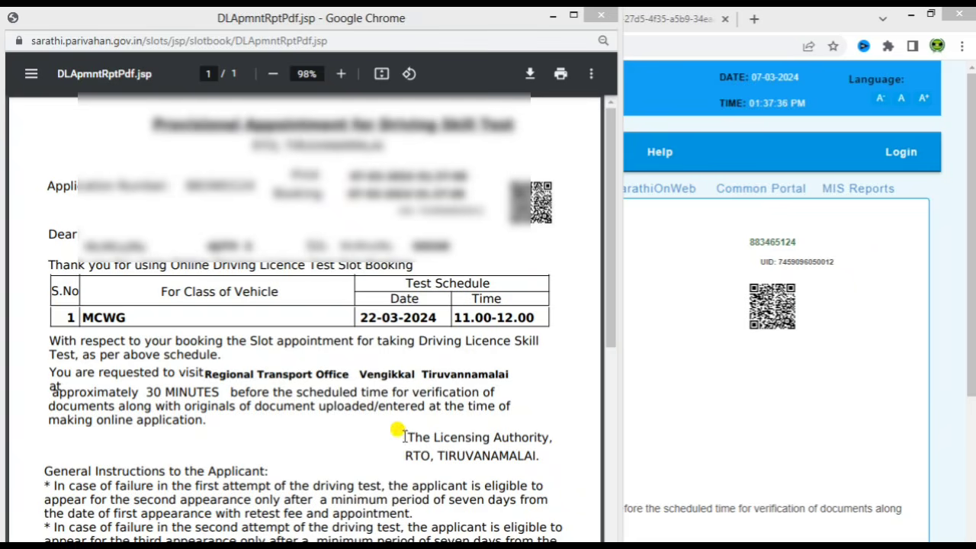
pyautogui.scroll(-4, 379, 212)
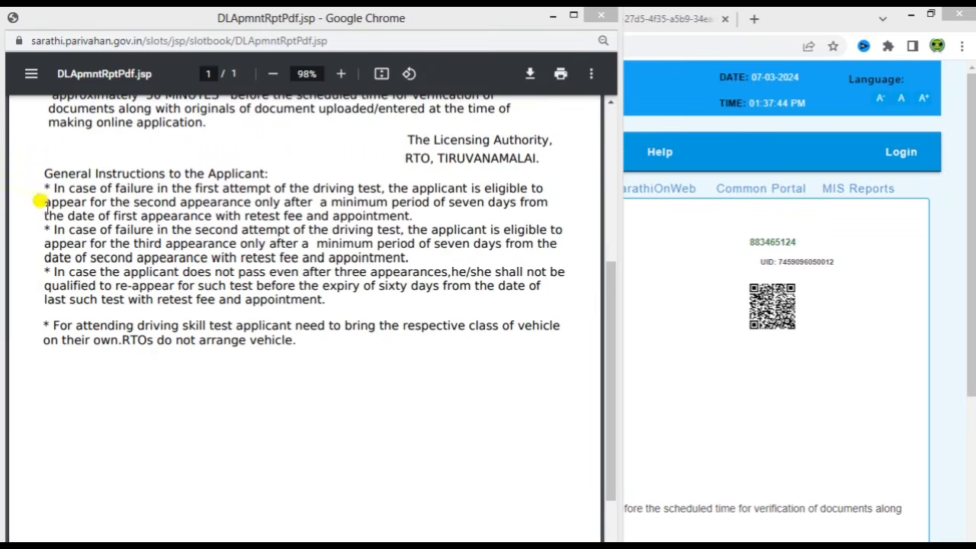